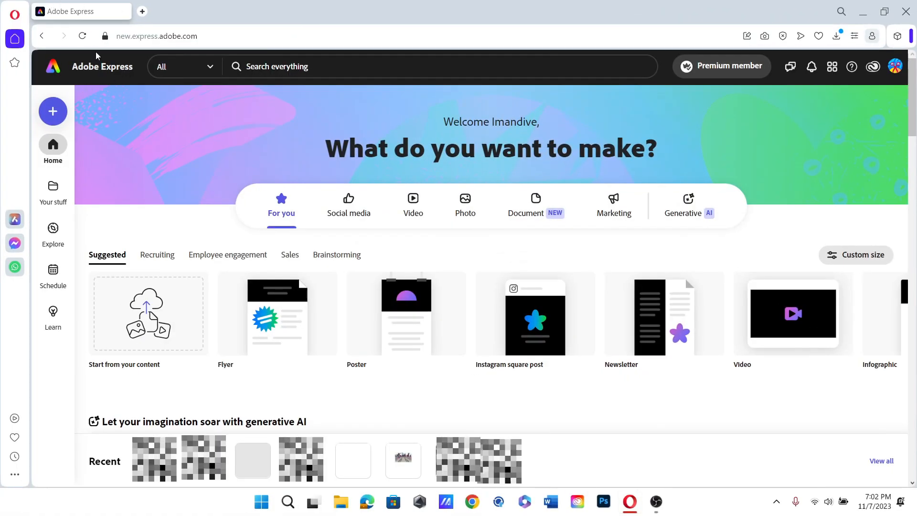
{"action": "scroll", "coordinate": [300, 262], "scroll_direction": "down", "scroll_amount": 6}
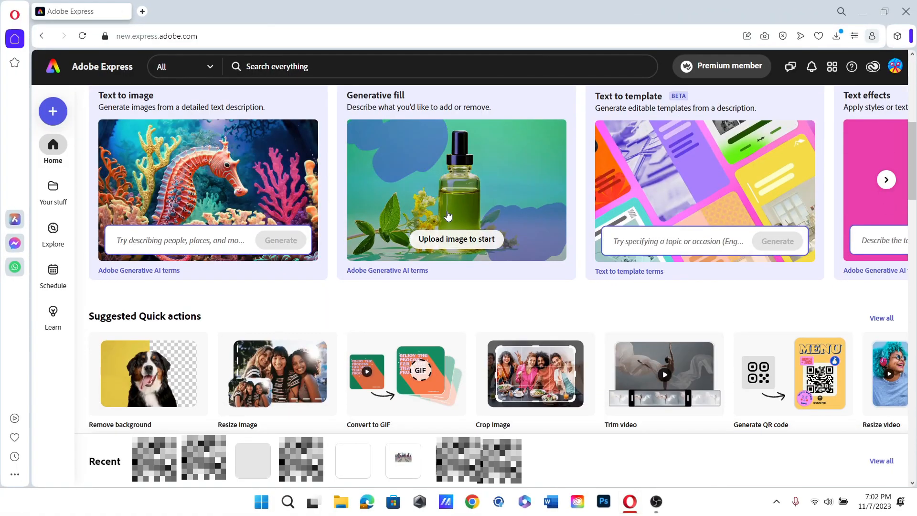
- Scroll the home page to the 'Let your imagination soar with generative AI' cards
{"action": "scroll", "coordinate": [300, 262], "scroll_direction": "up", "scroll_amount": 1}
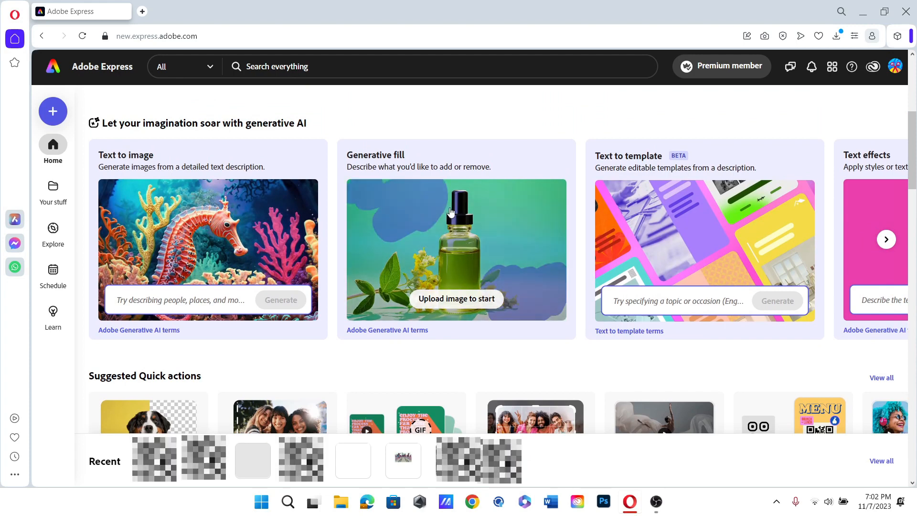
- Open the sample bottle photo in Generative fill and replace the 'Add orange slice' prompt with 'add a herbal flower'
{"action": "left_click", "coordinate": [394, 186]}
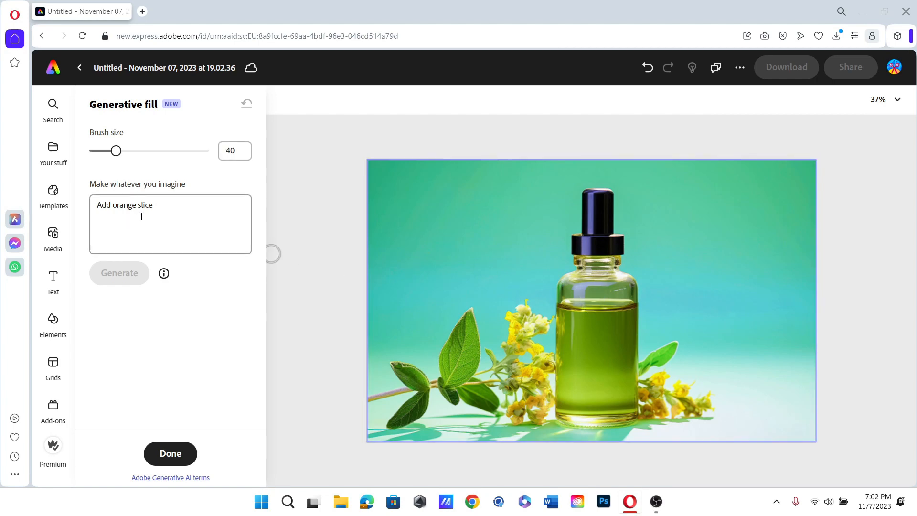
{"action": "left_click_drag", "start_coordinate": [170, 232], "coordinate": [48, 203]}
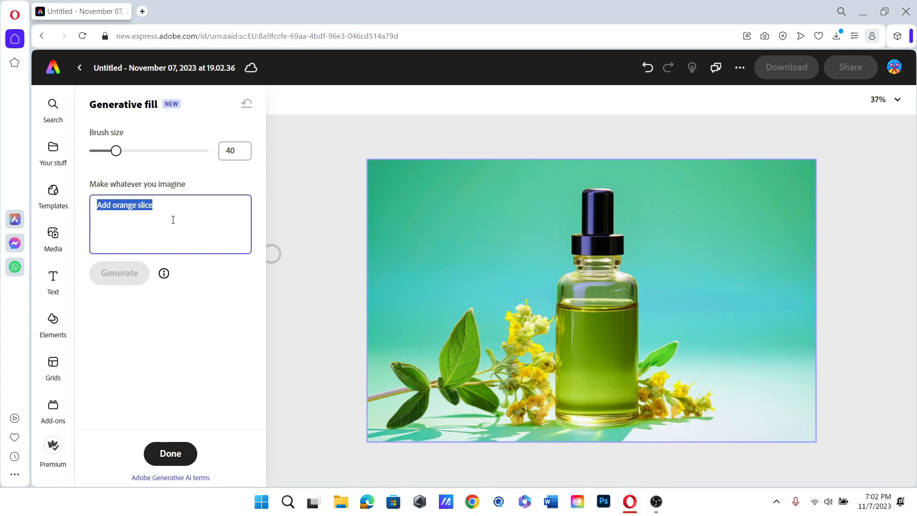
{"action": "key", "text": "BackSpace"}
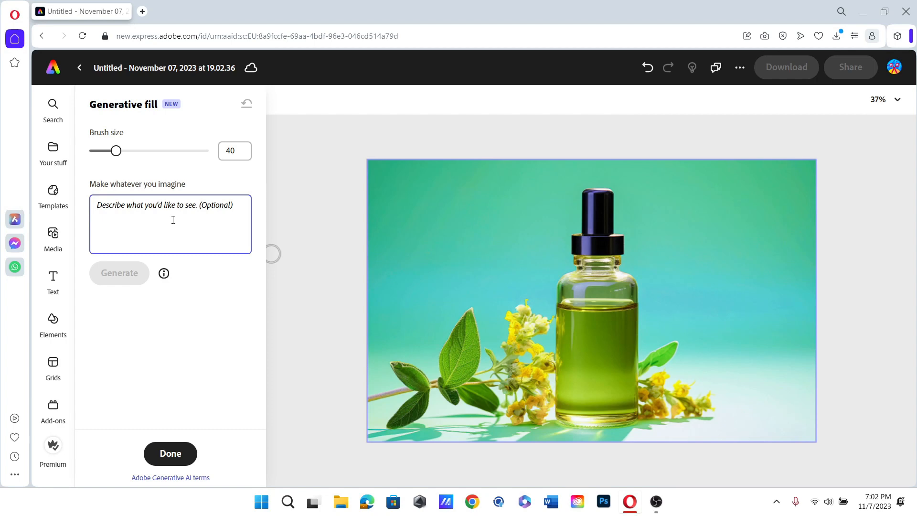
{"action": "type", "text": "add"}
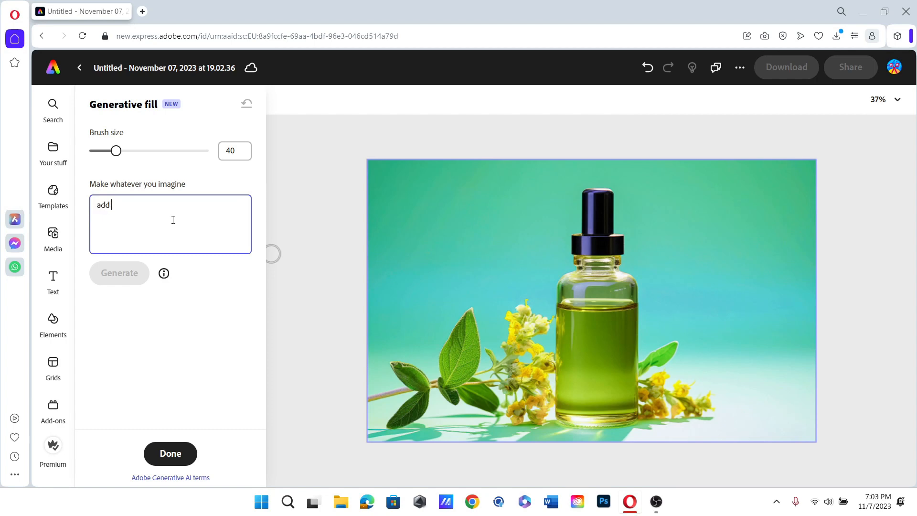
{"action": "type", "text": " a herbal flower"}
{"action": "left_click", "coordinate": [170, 265]}
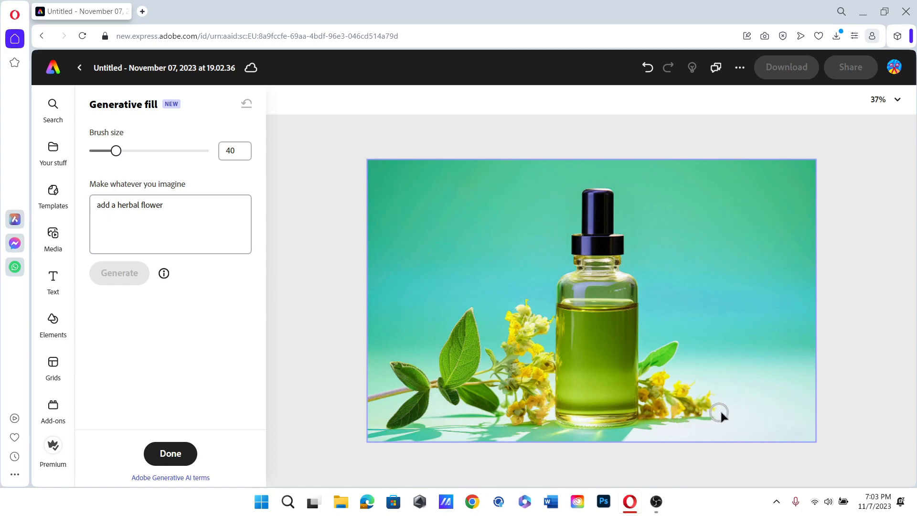
- Mask the lower-right background beside the yellow flowers and generate herbal flowers there
{"action": "mouse_move", "coordinate": [721, 411]}
{"action": "left_mouse_down"}
{"action": "mouse_move", "coordinate": [718, 377]}
{"action": "mouse_move", "coordinate": [735, 386]}
{"action": "mouse_move", "coordinate": [750, 376]}
{"action": "mouse_move", "coordinate": [731, 398]}
{"action": "mouse_move", "coordinate": [769, 393]}
{"action": "mouse_move", "coordinate": [772, 368]}
{"action": "mouse_move", "coordinate": [726, 356]}
{"action": "mouse_move", "coordinate": [707, 364]}
{"action": "mouse_move", "coordinate": [747, 385]}
{"action": "mouse_move", "coordinate": [725, 355]}
{"action": "mouse_move", "coordinate": [761, 395]}
{"action": "mouse_move", "coordinate": [796, 392]}
{"action": "mouse_move", "coordinate": [778, 366]}
{"action": "mouse_move", "coordinate": [760, 390]}
{"action": "mouse_move", "coordinate": [776, 409]}
{"action": "mouse_move", "coordinate": [725, 414]}
{"action": "mouse_move", "coordinate": [808, 409]}
{"action": "mouse_move", "coordinate": [806, 389]}
{"action": "left_mouse_up"}
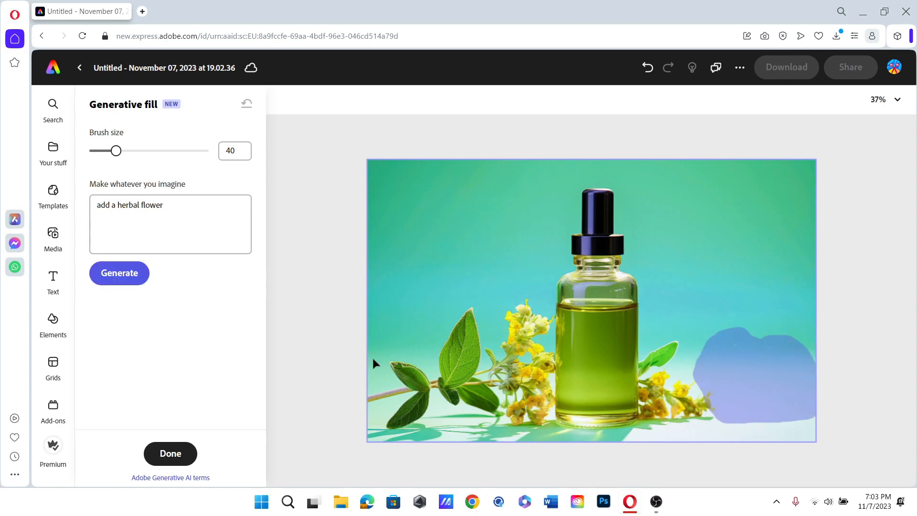
{"action": "left_click", "coordinate": [120, 274]}
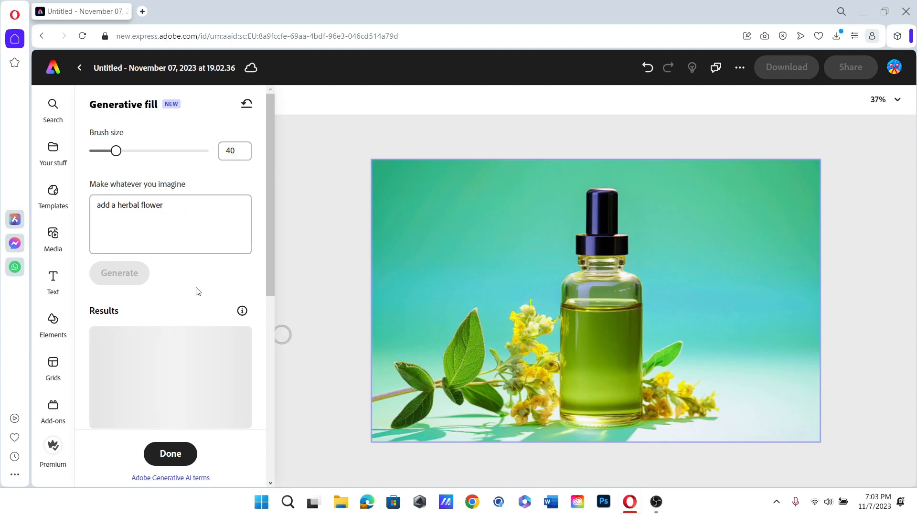
- Preview the herbal-flower results and keep the one with yellow-flowered sprigs at lower right
{"action": "scroll", "coordinate": [198, 291], "scroll_direction": "down", "scroll_amount": 5}
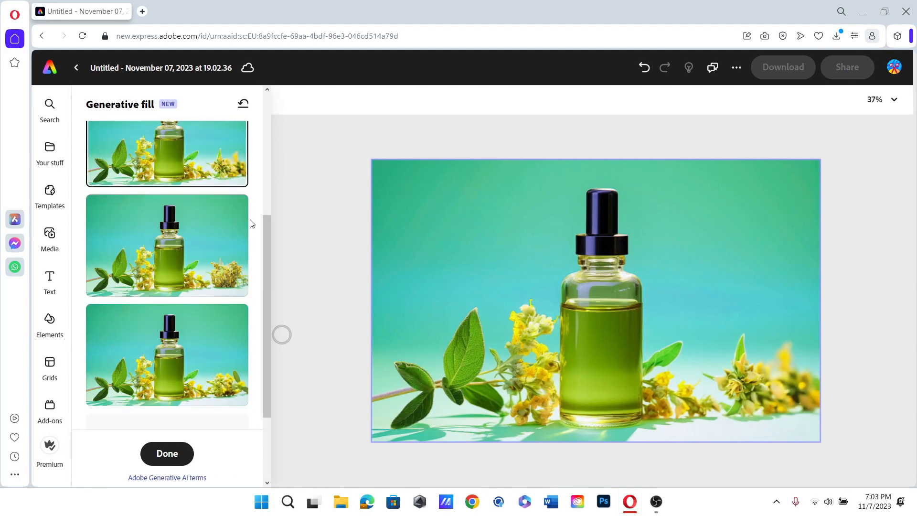
{"action": "left_click", "coordinate": [236, 256]}
{"action": "scroll", "coordinate": [243, 268], "scroll_direction": "down", "scroll_amount": 1}
{"action": "left_click", "coordinate": [234, 304]}
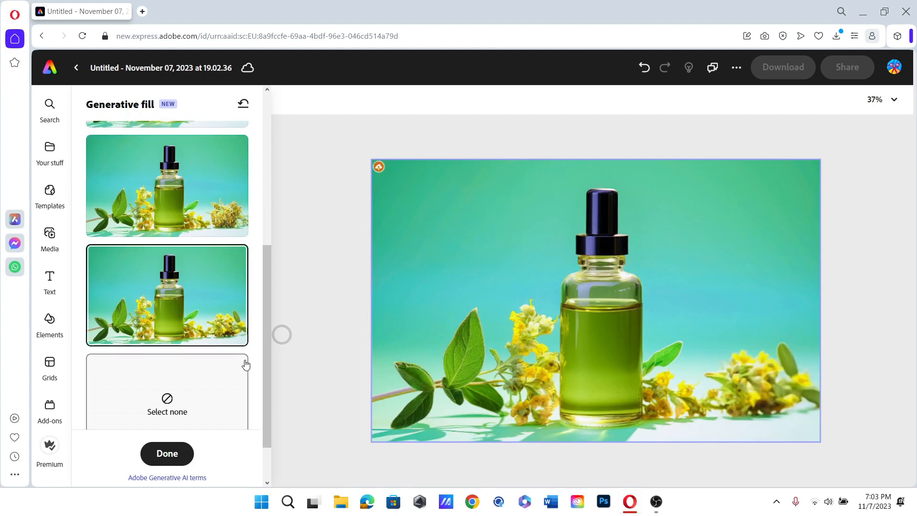
{"action": "left_click", "coordinate": [190, 191]}
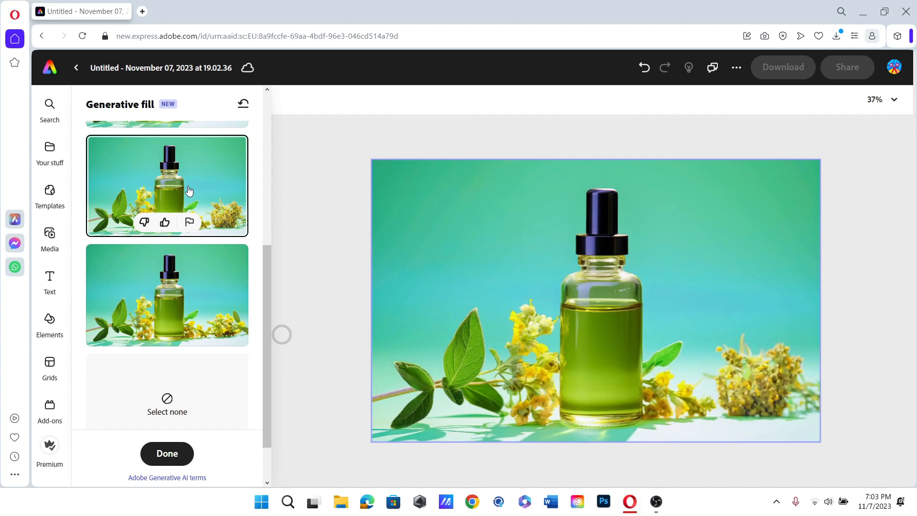
{"action": "left_click", "coordinate": [219, 296]}
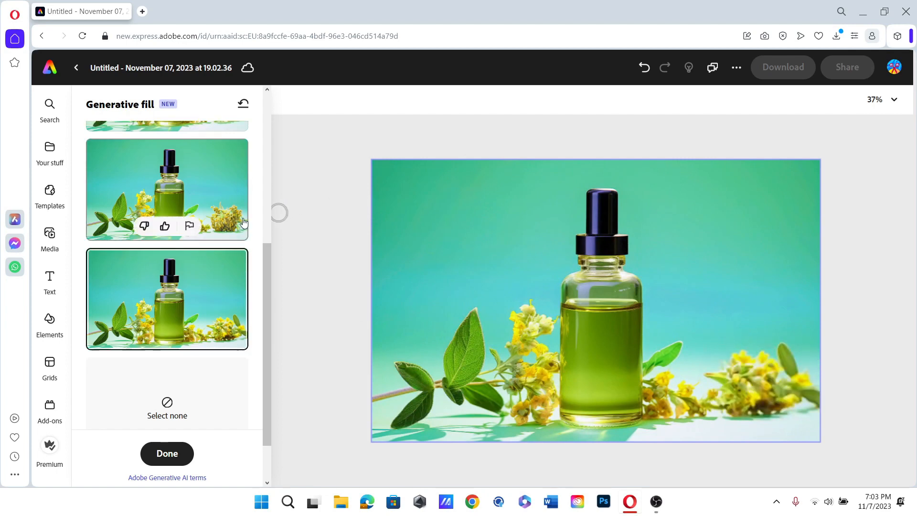
{"action": "scroll", "coordinate": [241, 223], "scroll_direction": "up", "scroll_amount": 3}
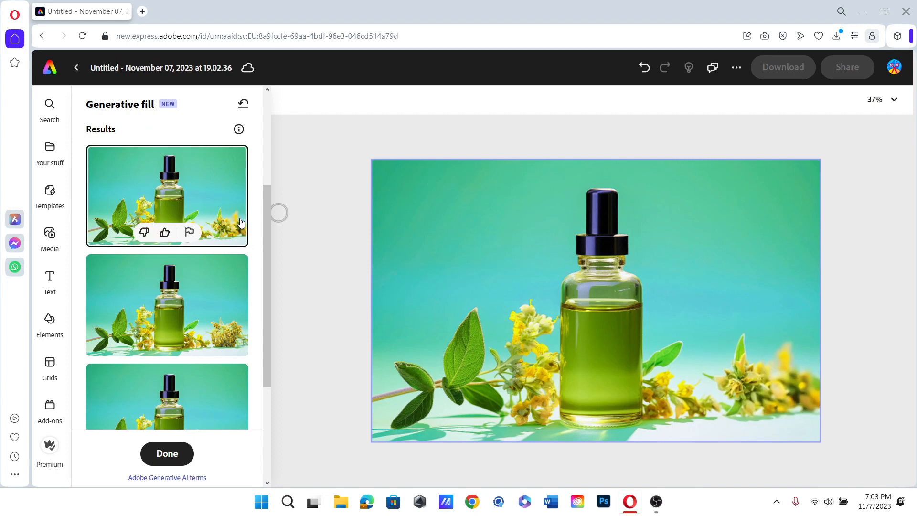
{"action": "scroll", "coordinate": [241, 223], "scroll_direction": "down", "scroll_amount": 2}
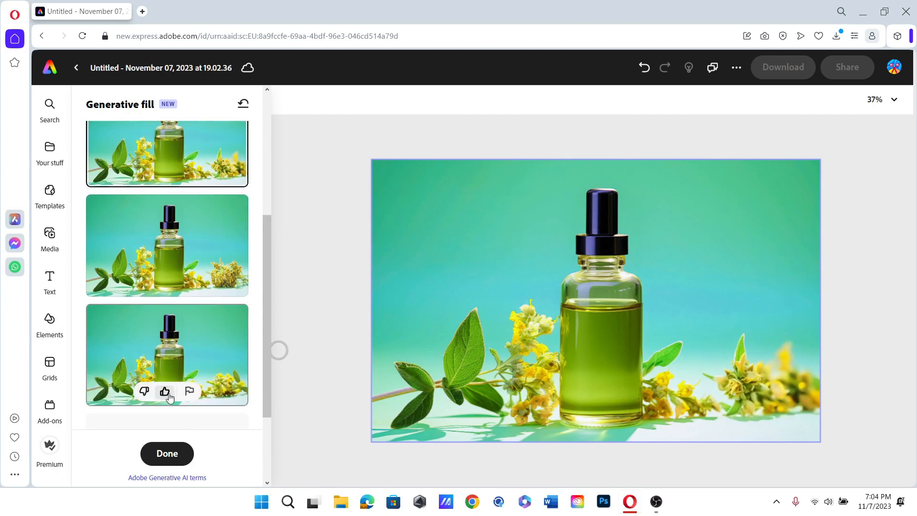
{"action": "scroll", "coordinate": [223, 299], "scroll_direction": "up", "scroll_amount": 5}
- Change the prompt to 'add orange slice', mask the flowers right of the bottle, and generate
{"action": "left_click_drag", "start_coordinate": [161, 205], "coordinate": [108, 205]}
{"action": "key", "text": "BackSpace"}
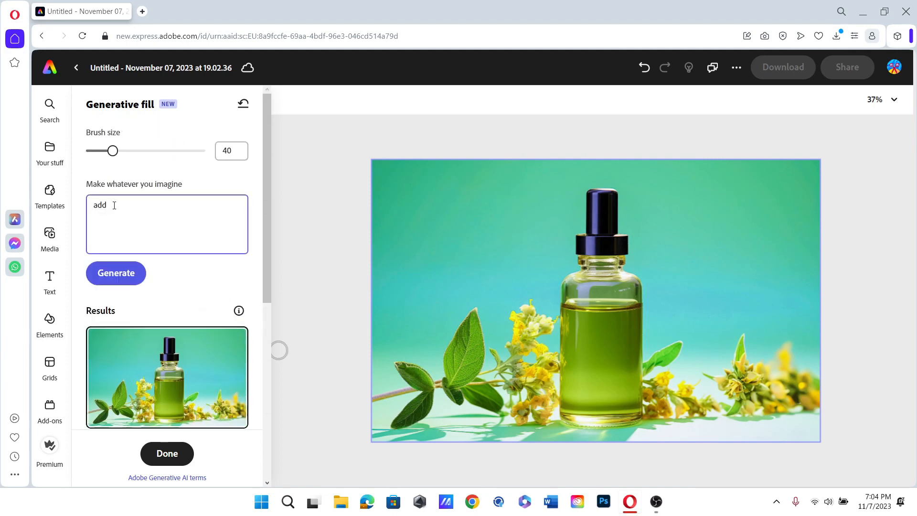
{"action": "type", "text": "oi"}
{"action": "type", "text": "ange slice"}
{"action": "mouse_move", "coordinate": [693, 396]}
{"action": "left_mouse_down"}
{"action": "mouse_move", "coordinate": [674, 382]}
{"action": "mouse_move", "coordinate": [692, 416]}
{"action": "mouse_move", "coordinate": [720, 415]}
{"action": "mouse_move", "coordinate": [679, 417]}
{"action": "mouse_move", "coordinate": [710, 411]}
{"action": "mouse_move", "coordinate": [698, 414]}
{"action": "left_mouse_up"}
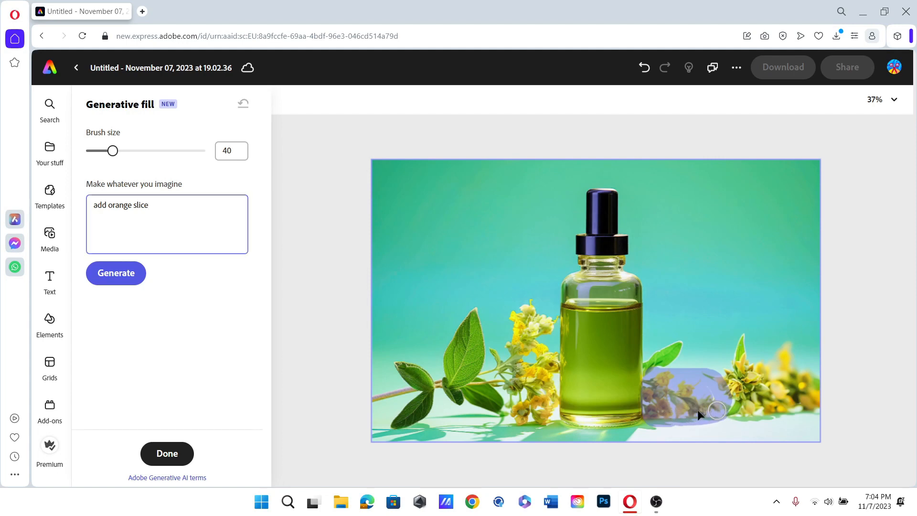
{"action": "left_click", "coordinate": [143, 276]}
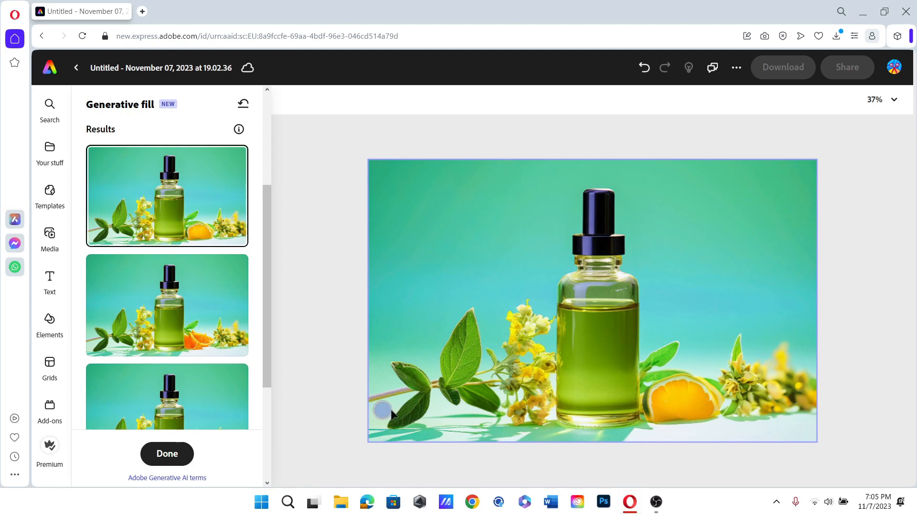
- Brush a mask over the lower-left leaves and up along the photo's left edge
{"action": "left_click_drag", "start_coordinate": [375, 411], "coordinate": [433, 411]}
{"action": "left_click_drag", "start_coordinate": [435, 367], "coordinate": [433, 396]}
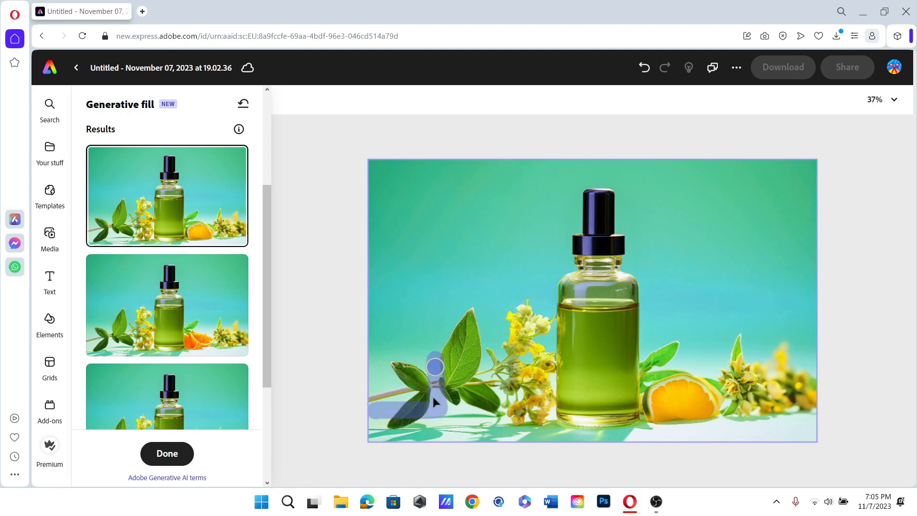
{"action": "left_click_drag", "start_coordinate": [382, 412], "coordinate": [420, 401]}
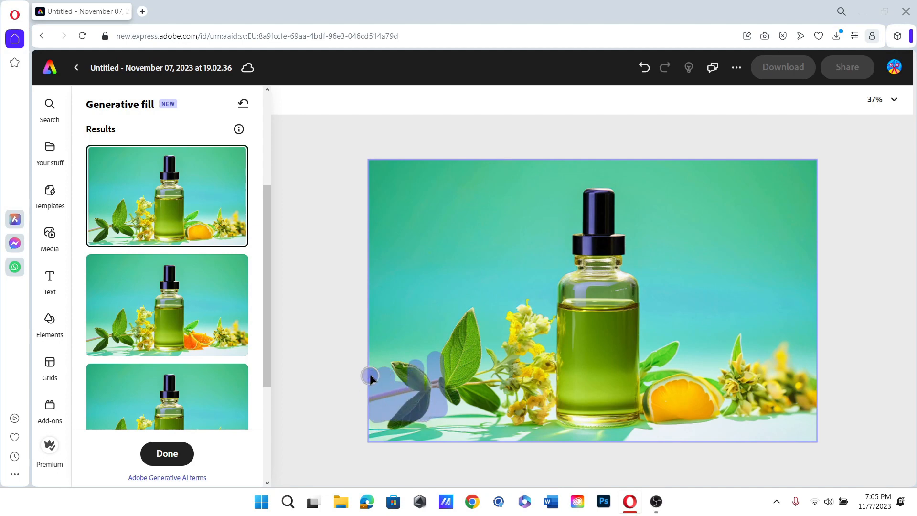
{"action": "left_click_drag", "start_coordinate": [369, 374], "coordinate": [429, 371]}
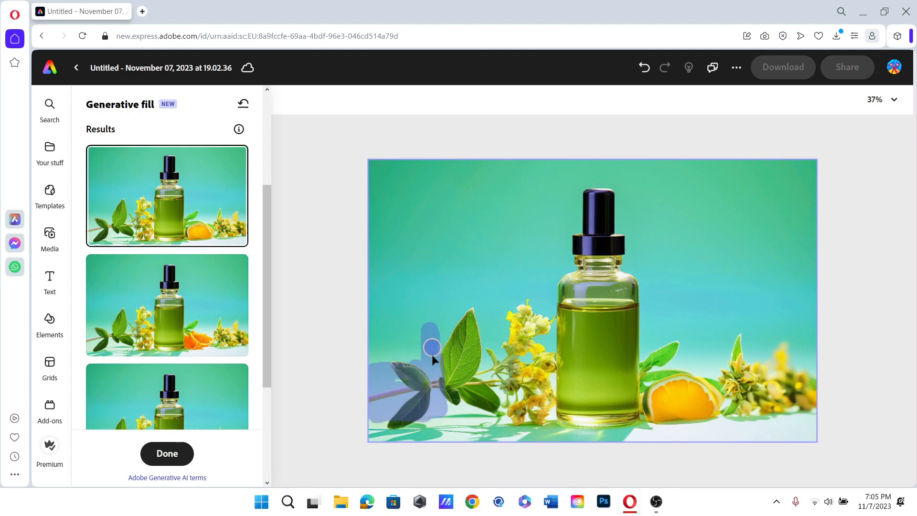
{"action": "left_click_drag", "start_coordinate": [431, 329], "coordinate": [418, 274]}
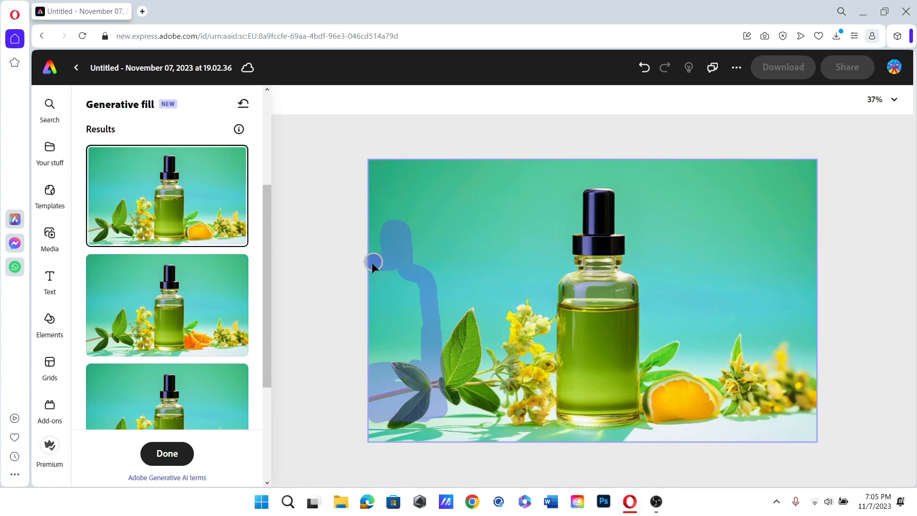
{"action": "mouse_move", "coordinate": [373, 360]}
{"action": "left_mouse_down"}
{"action": "mouse_move", "coordinate": [382, 308]}
{"action": "mouse_move", "coordinate": [371, 321]}
{"action": "mouse_move", "coordinate": [381, 275]}
{"action": "left_mouse_up"}
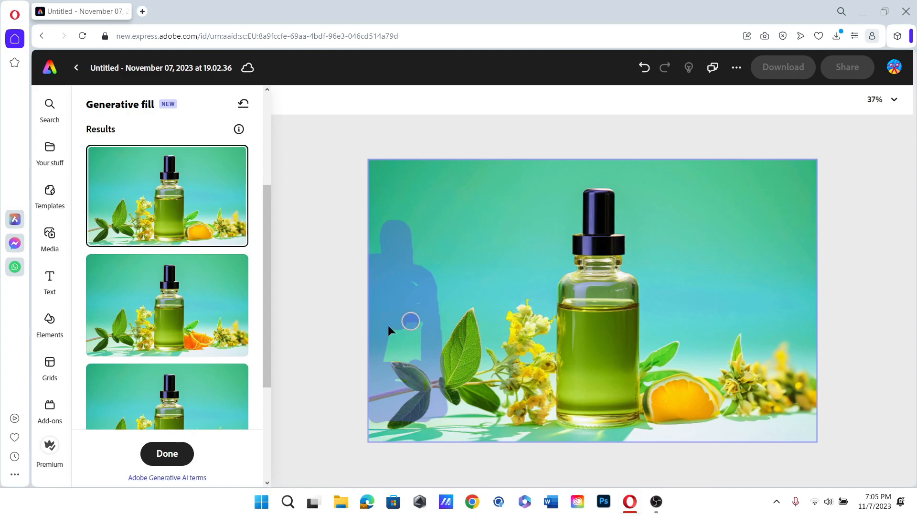
{"action": "mouse_move", "coordinate": [398, 361]}
{"action": "left_mouse_down"}
{"action": "mouse_move", "coordinate": [400, 377]}
{"action": "mouse_move", "coordinate": [391, 359]}
{"action": "mouse_move", "coordinate": [415, 285]}
{"action": "left_mouse_up"}
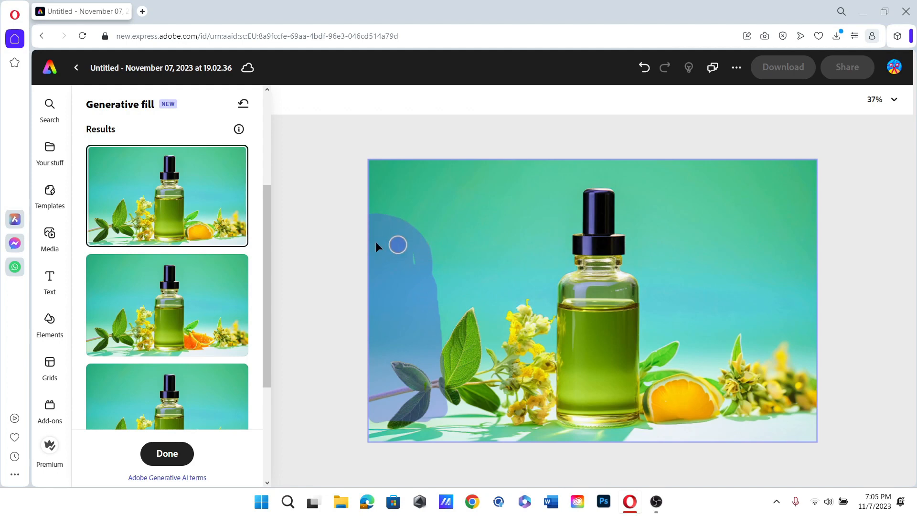
{"action": "left_click", "coordinate": [417, 271]}
{"action": "left_click", "coordinate": [150, 227]}
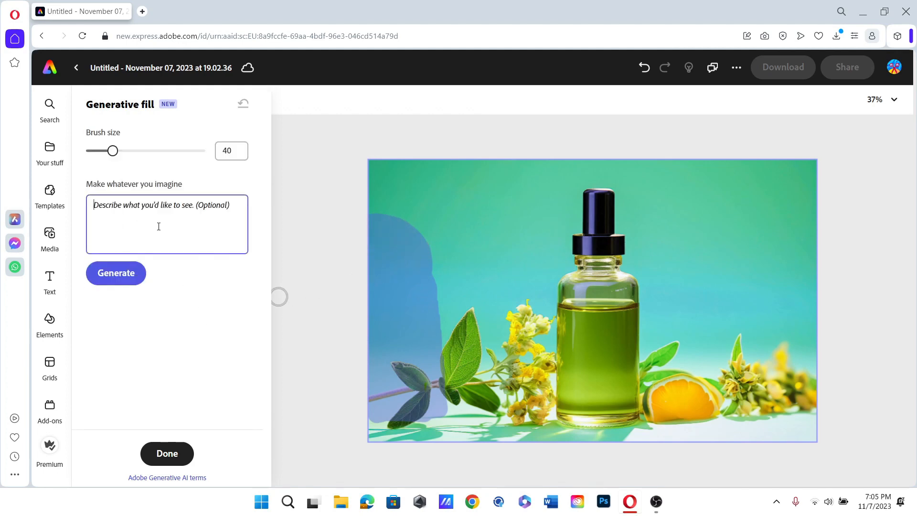
- Generate an orange-colour bottle at the left edge, then mask the bottom-left corner
{"action": "type", "text": "add "}
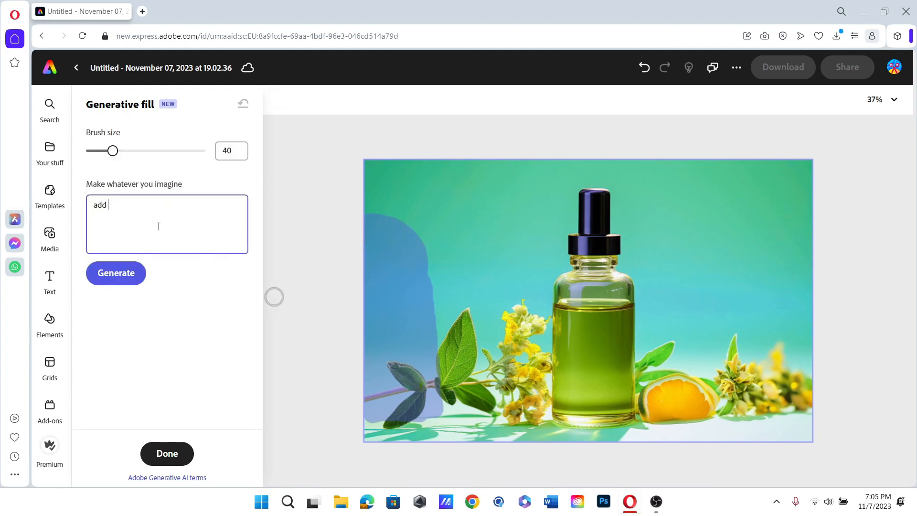
{"action": "type", "text": "orange colour bottle"}
{"action": "right_click", "coordinate": [143, 210]}
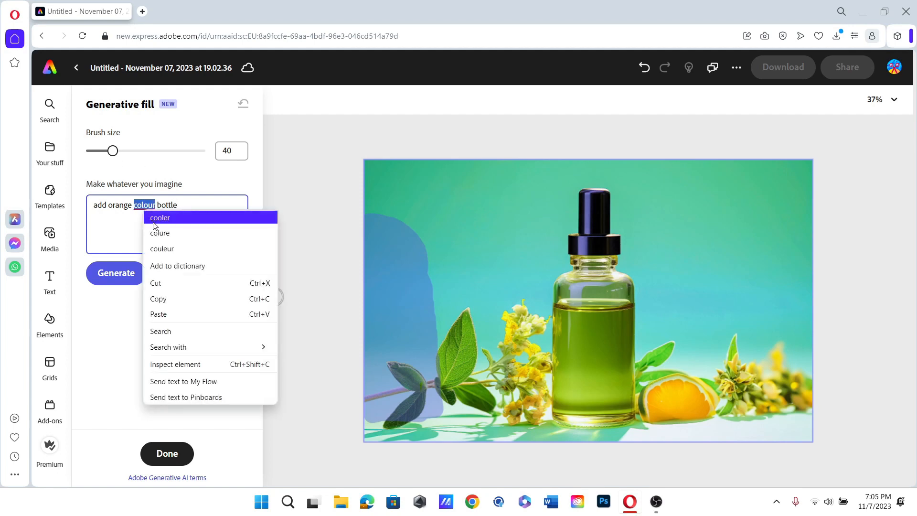
{"action": "left_click", "coordinate": [105, 311]}
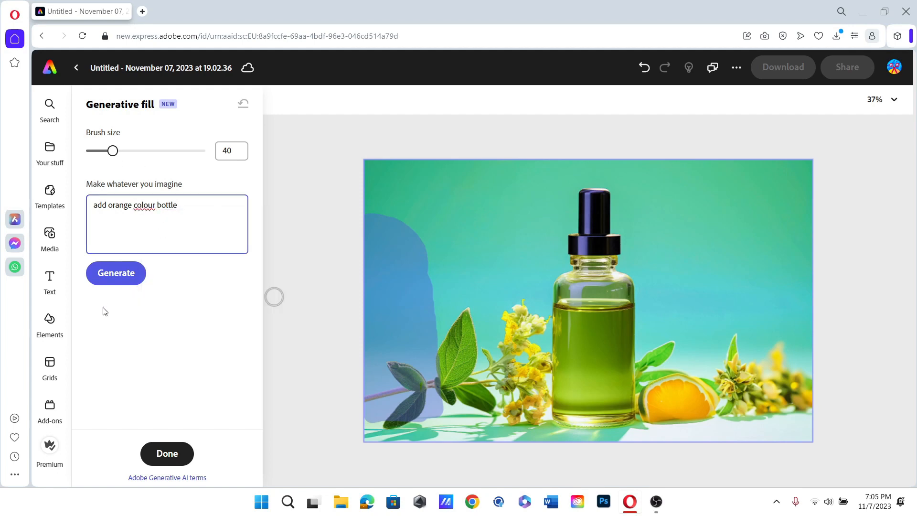
{"action": "left_click", "coordinate": [123, 273]}
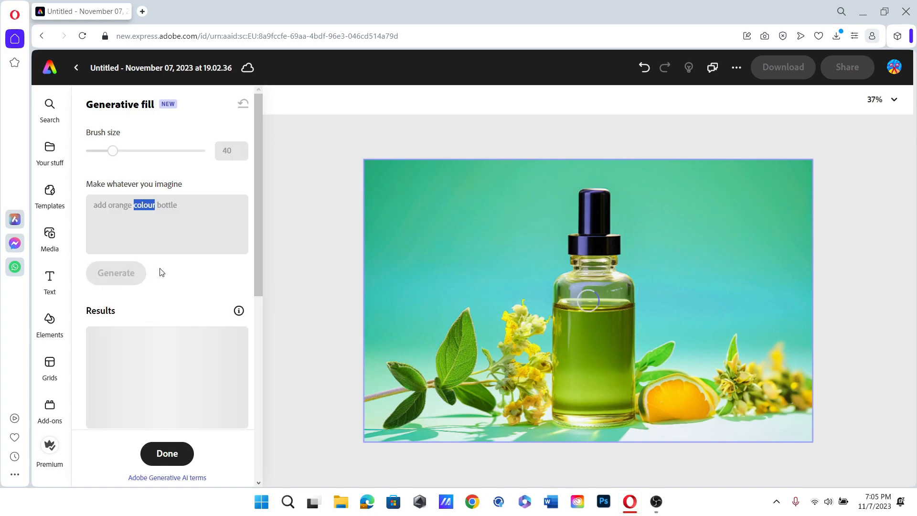
{"action": "scroll", "coordinate": [160, 268], "scroll_direction": "down", "scroll_amount": 2}
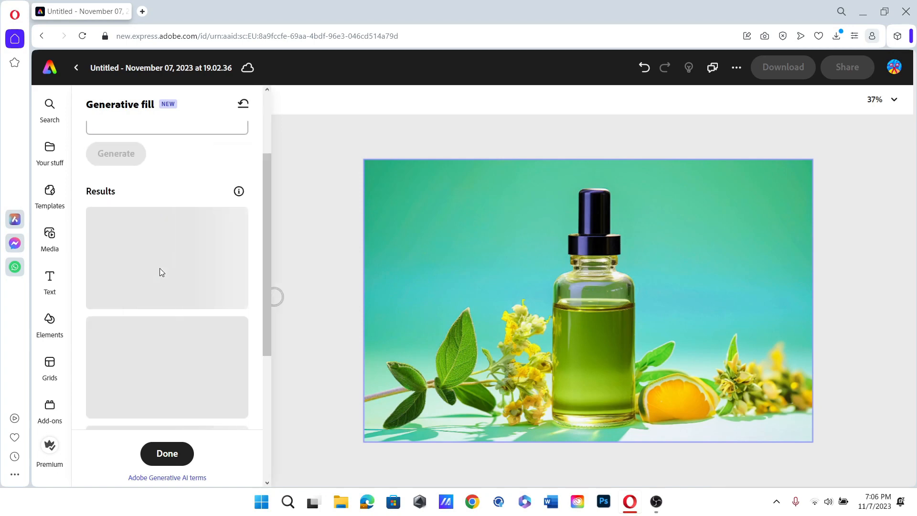
{"action": "scroll", "coordinate": [160, 268], "scroll_direction": "down", "scroll_amount": 2}
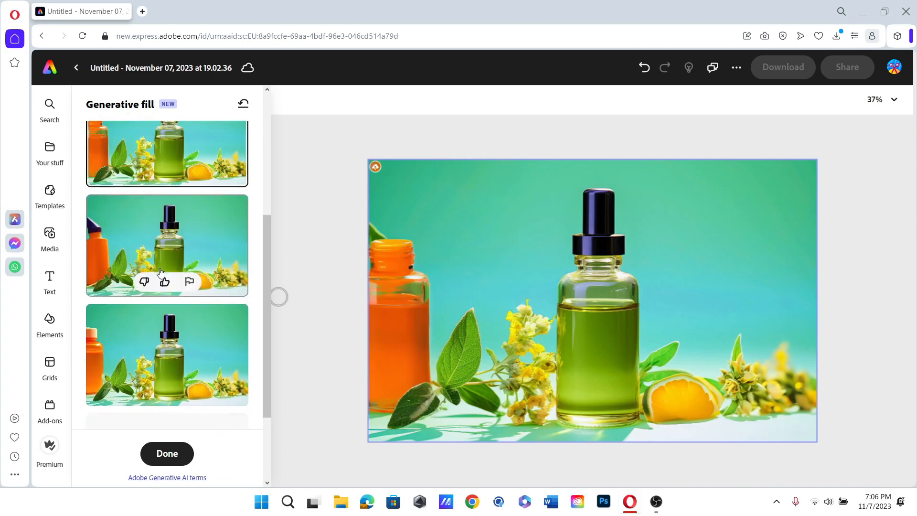
{"action": "scroll", "coordinate": [235, 359], "scroll_direction": "up", "scroll_amount": 4}
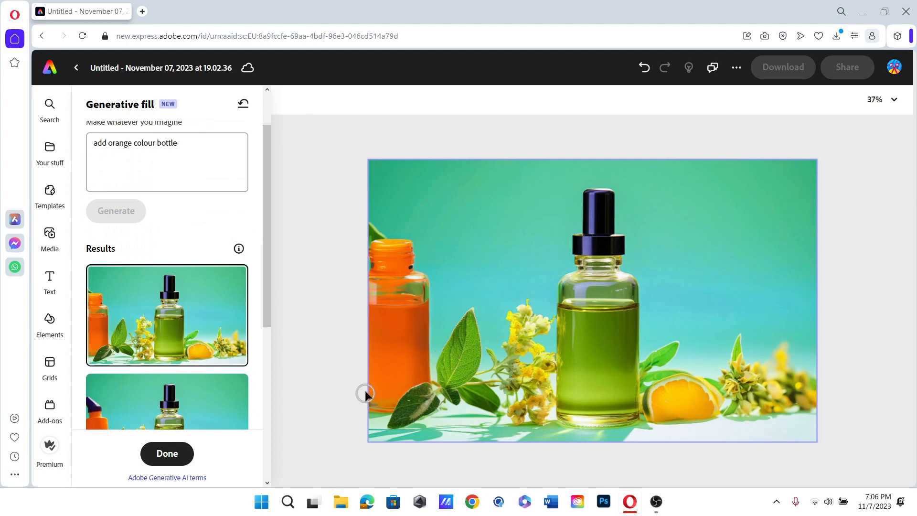
{"action": "mouse_move", "coordinate": [383, 404]}
{"action": "left_mouse_down"}
{"action": "mouse_move", "coordinate": [369, 422]}
{"action": "mouse_move", "coordinate": [413, 419]}
{"action": "mouse_move", "coordinate": [404, 402]}
{"action": "mouse_move", "coordinate": [373, 390]}
{"action": "mouse_move", "coordinate": [392, 386]}
{"action": "mouse_move", "coordinate": [421, 413]}
{"action": "mouse_move", "coordinate": [367, 384]}
{"action": "left_mouse_up"}
- Generate fills for the bottom-left corner from the prompt 'add orange slice'
{"action": "left_click", "coordinate": [191, 222]}
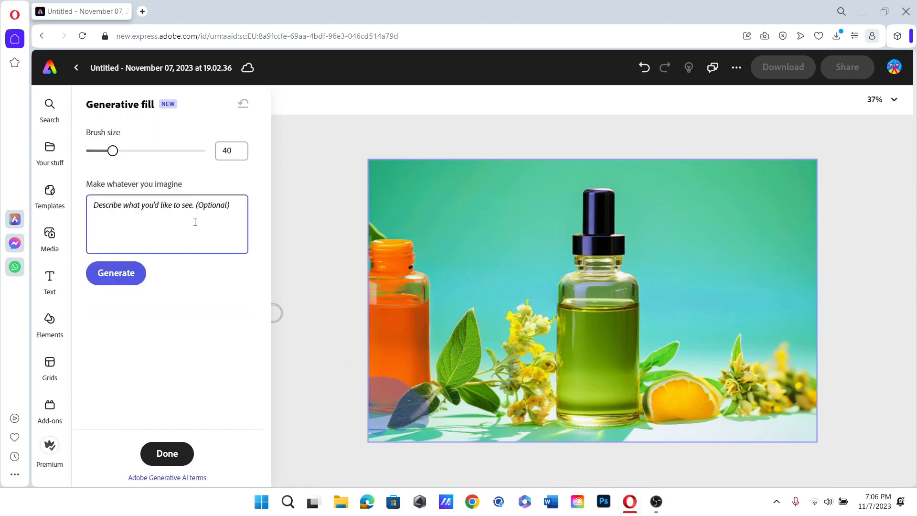
{"action": "type", "text": "add "}
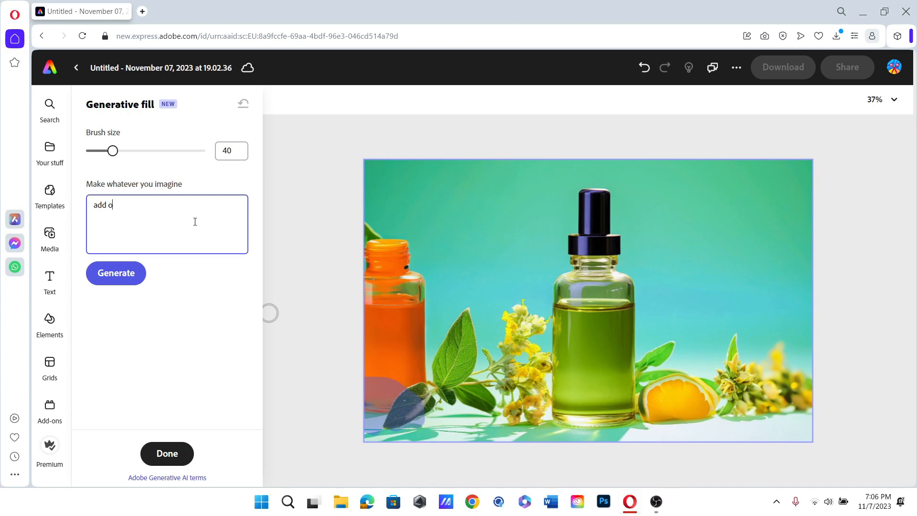
{"action": "type", "text": "orange slice"}
{"action": "left_click", "coordinate": [136, 270]}
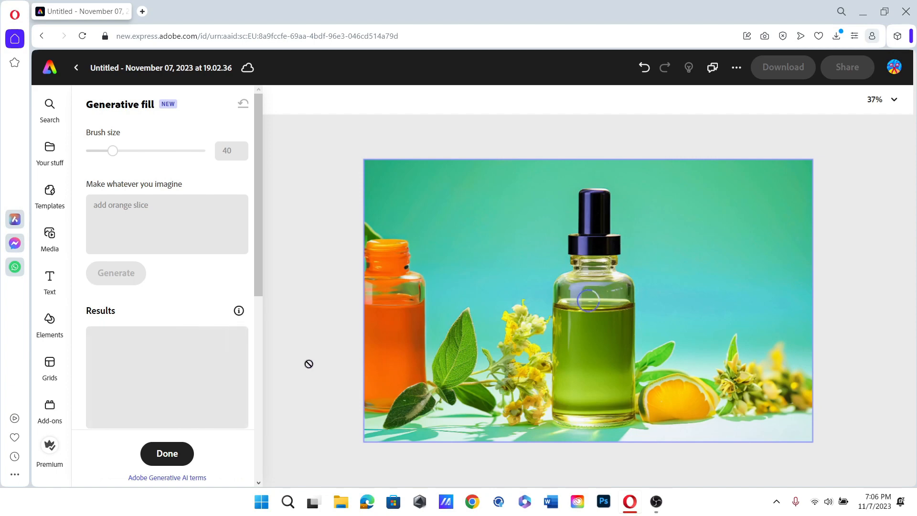
- Compare the orange-slice variants and keep the second one
{"action": "scroll", "coordinate": [253, 332], "scroll_direction": "down", "scroll_amount": 5}
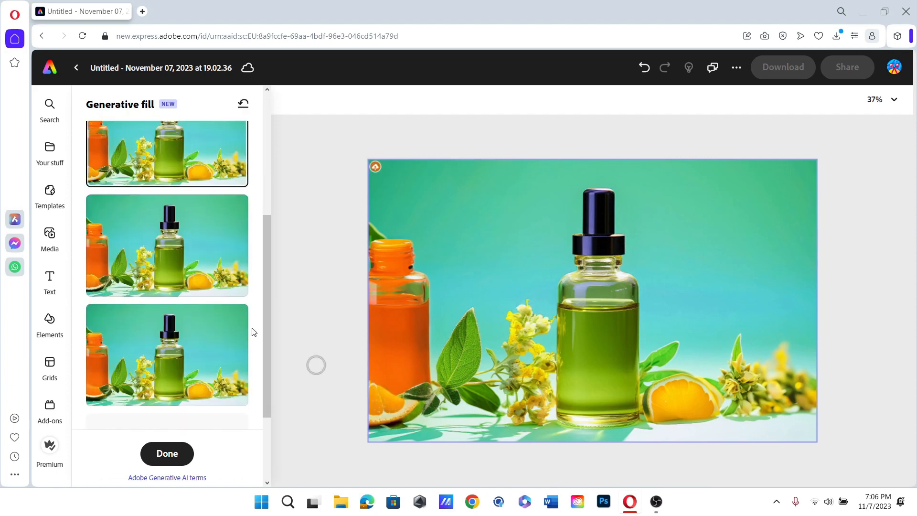
{"action": "scroll", "coordinate": [252, 330], "scroll_direction": "up", "scroll_amount": 3}
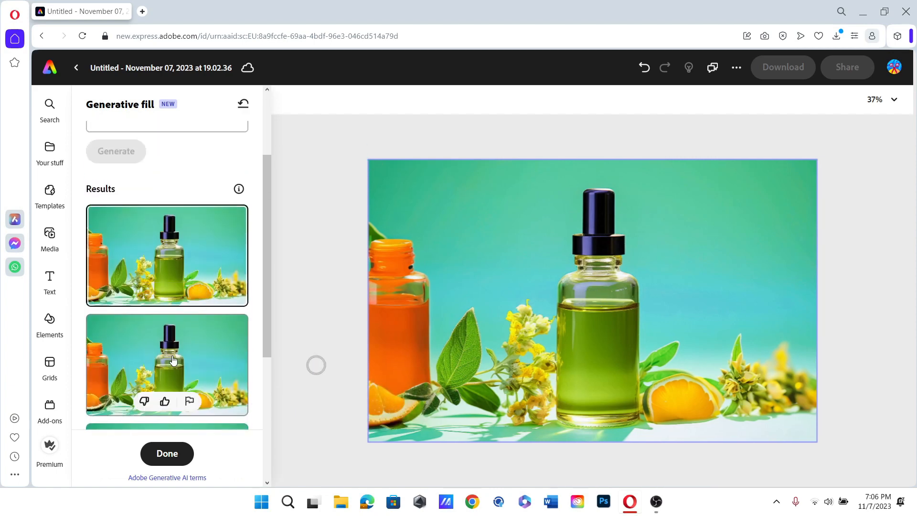
{"action": "left_click", "coordinate": [176, 361]}
{"action": "scroll", "coordinate": [175, 360], "scroll_direction": "down", "scroll_amount": 2}
{"action": "left_click", "coordinate": [181, 359]}
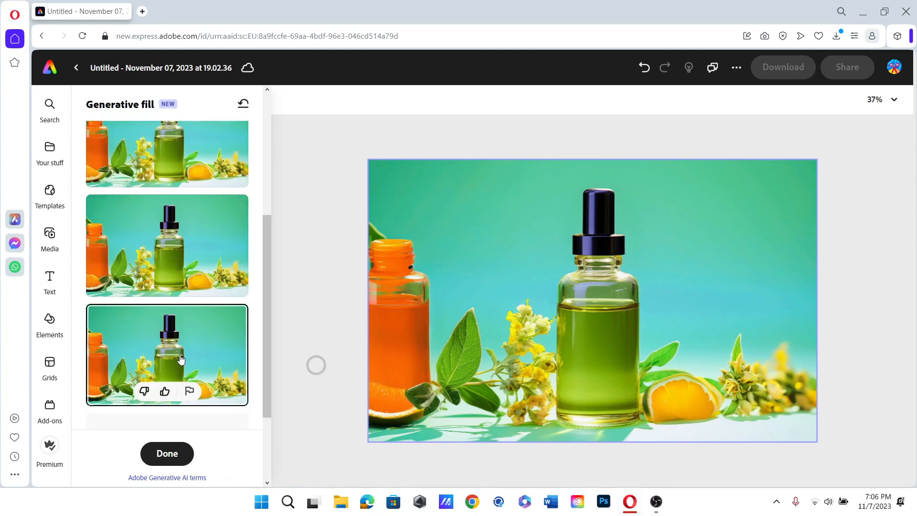
{"action": "scroll", "coordinate": [181, 359], "scroll_direction": "up", "scroll_amount": 2}
{"action": "left_click", "coordinate": [181, 324]}
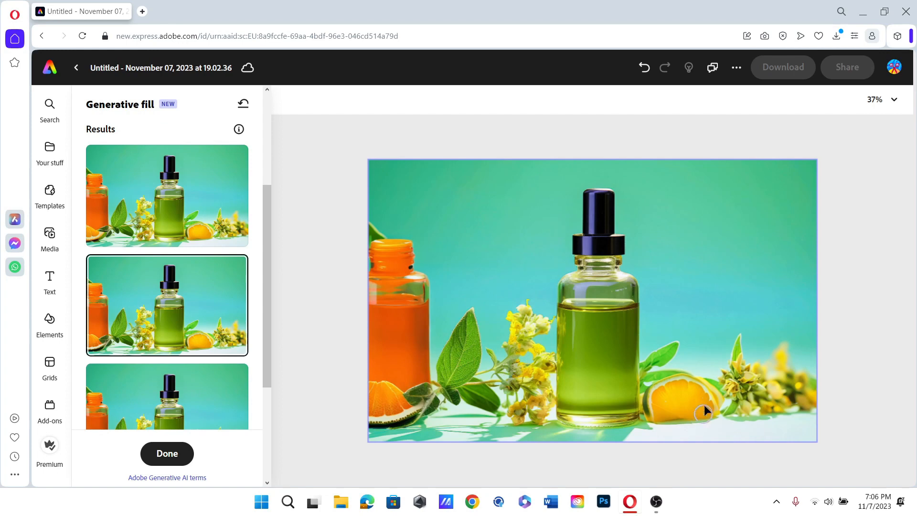
- Mask the lower-right orange slice and generate fills from the prompt 'add Kiwi Slice'
{"action": "left_click_drag", "start_coordinate": [653, 412], "coordinate": [669, 389]}
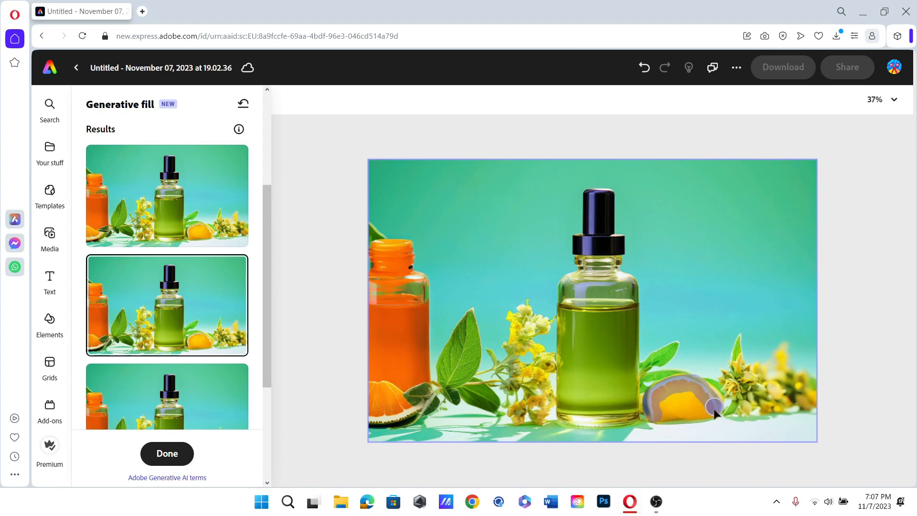
{"action": "mouse_move", "coordinate": [715, 410]}
{"action": "left_mouse_down"}
{"action": "mouse_move", "coordinate": [661, 414]}
{"action": "mouse_move", "coordinate": [682, 406]}
{"action": "mouse_move", "coordinate": [666, 399]}
{"action": "mouse_move", "coordinate": [684, 393]}
{"action": "mouse_move", "coordinate": [651, 418]}
{"action": "mouse_move", "coordinate": [656, 386]}
{"action": "left_mouse_up"}
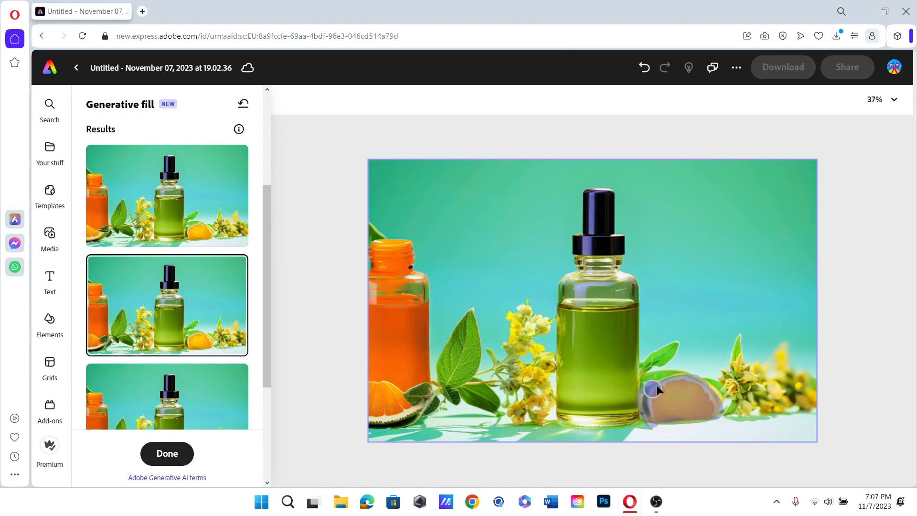
{"action": "left_click_drag", "start_coordinate": [719, 408], "coordinate": [718, 409]}
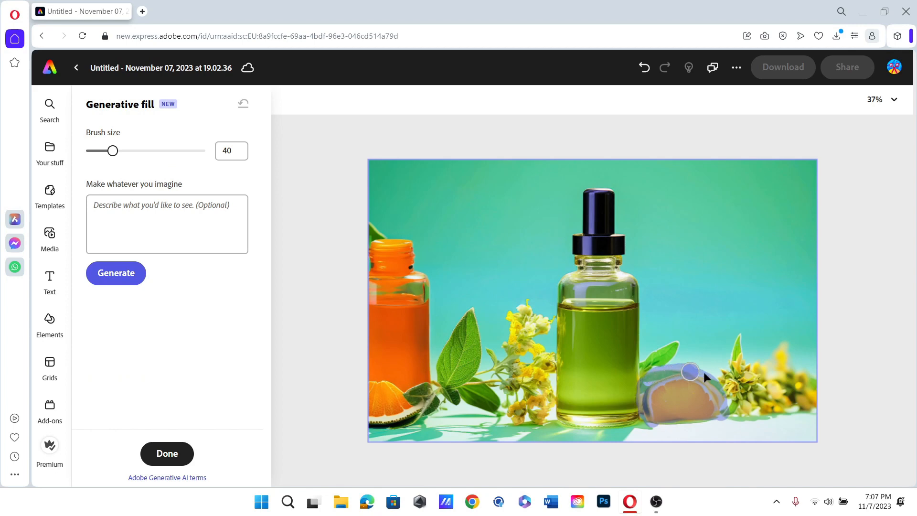
{"action": "left_click", "coordinate": [197, 218]}
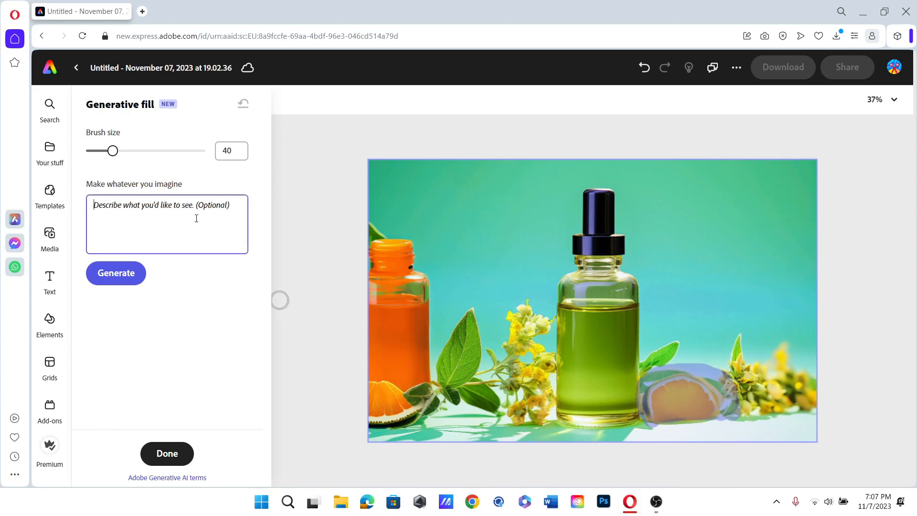
{"action": "type", "text": "add Ki"}
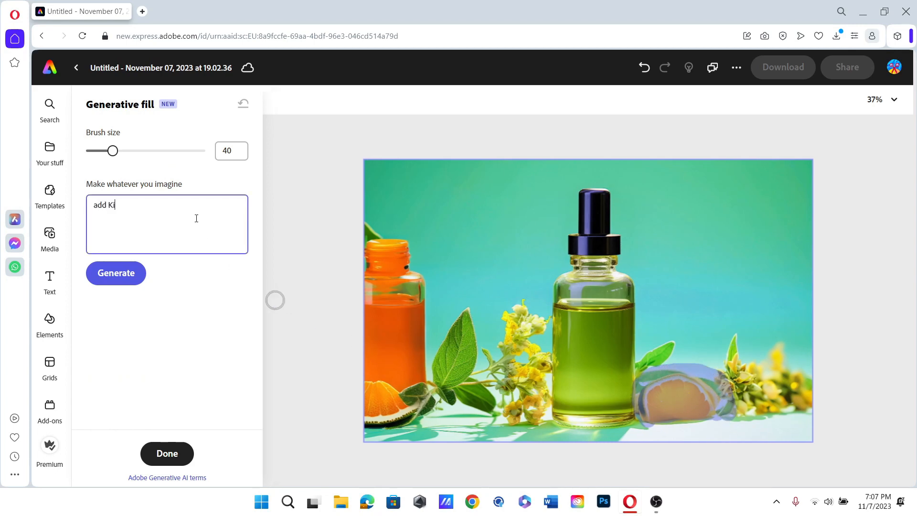
{"action": "type", "text": "wi Slicwe"}
{"action": "key", "text": "BackSpace"}
{"action": "type", "text": "e"}
{"action": "left_click", "coordinate": [132, 268]}
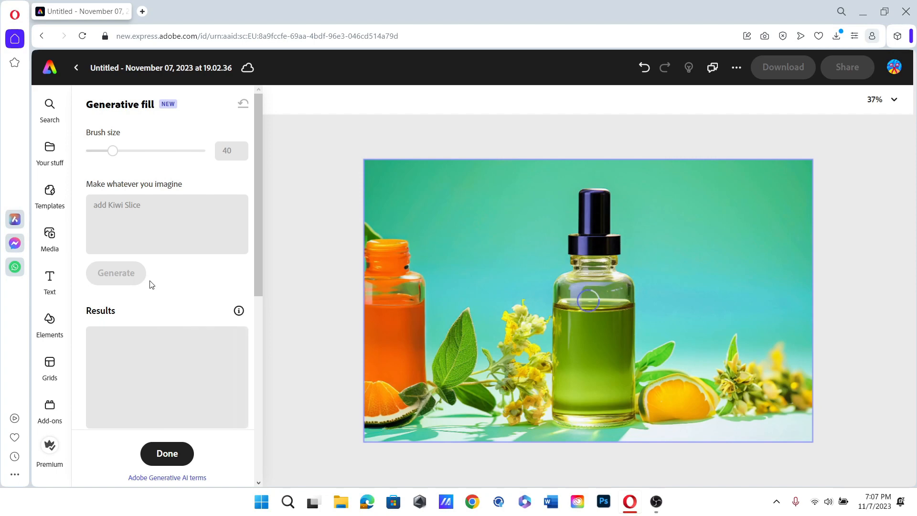
- Compare the kiwi variants and keep the halved kiwi result
{"action": "scroll", "coordinate": [150, 285], "scroll_direction": "down", "scroll_amount": 5}
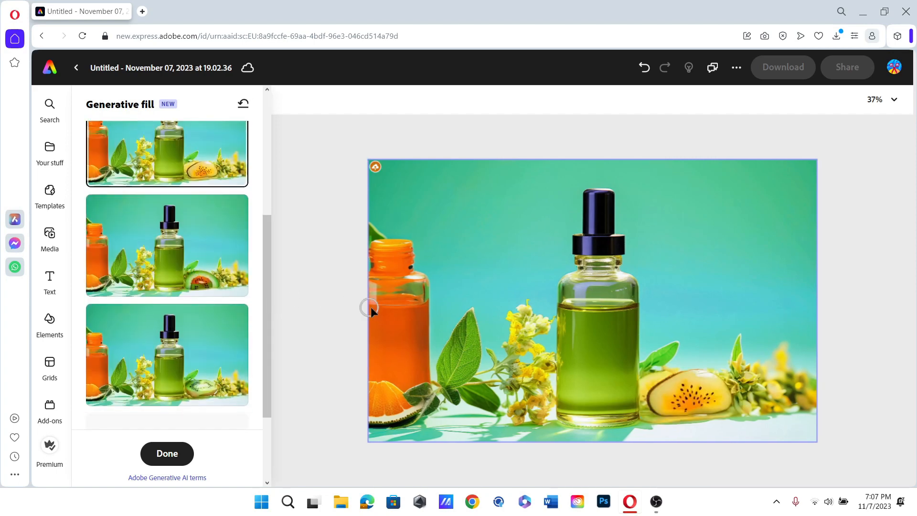
{"action": "left_click", "coordinate": [201, 248]}
{"action": "left_click", "coordinate": [234, 336]}
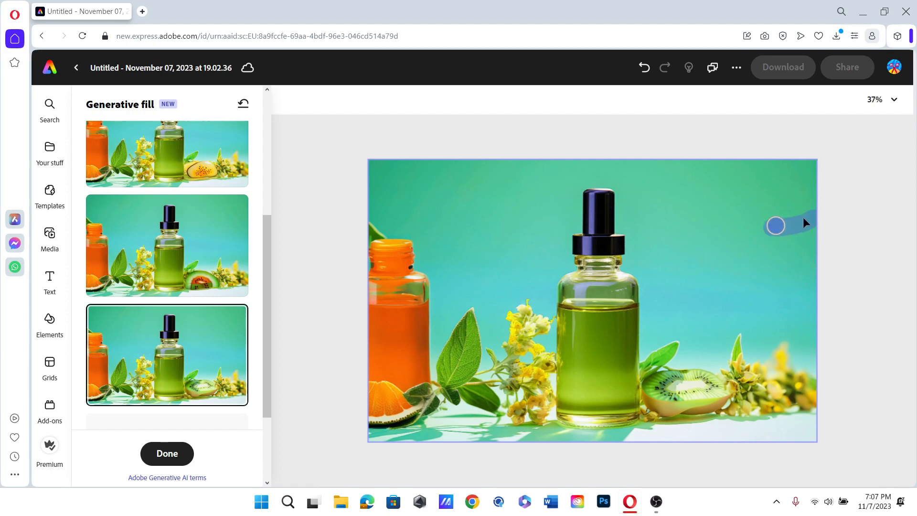
- Mask the whole top band of the photo around the dropper cap
{"action": "left_click_drag", "start_coordinate": [803, 218], "coordinate": [697, 221]}
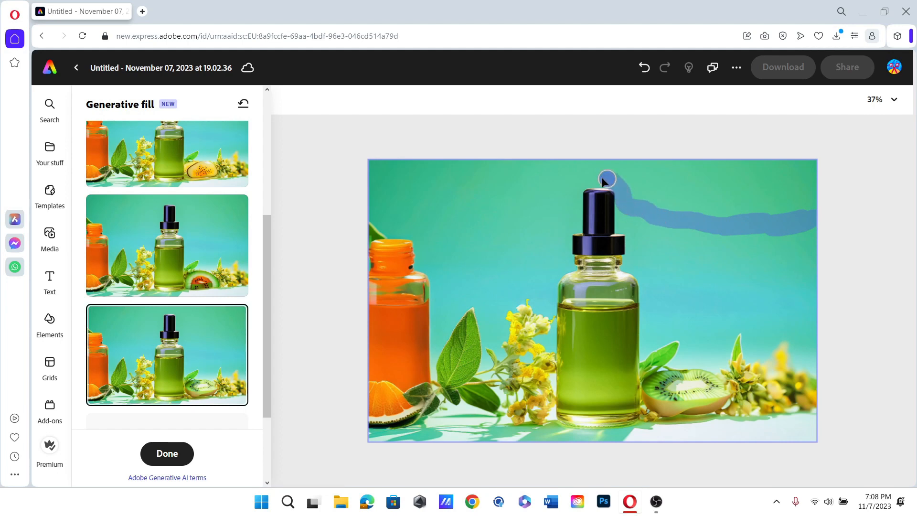
{"action": "mouse_move", "coordinate": [603, 180]}
{"action": "left_mouse_down"}
{"action": "mouse_move", "coordinate": [579, 185]}
{"action": "mouse_move", "coordinate": [575, 201]}
{"action": "left_mouse_up"}
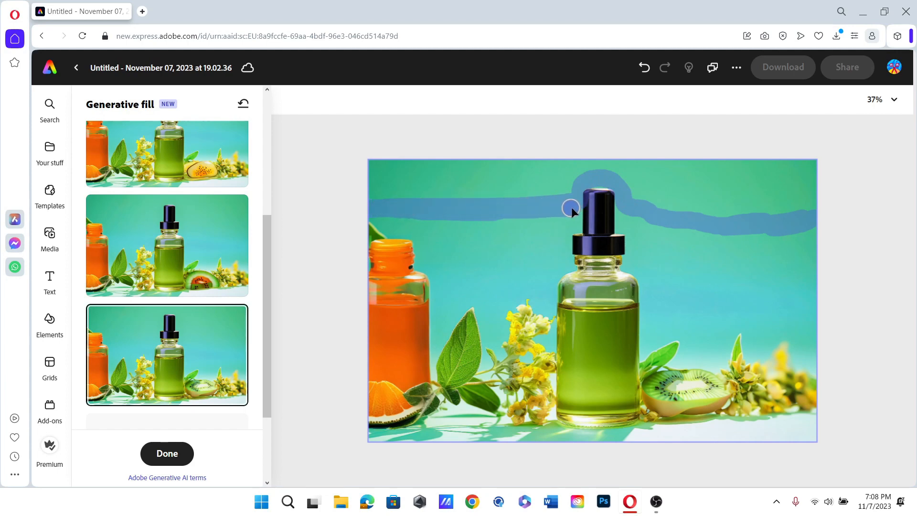
{"action": "left_click_drag", "start_coordinate": [576, 186], "coordinate": [616, 187]}
{"action": "mouse_move", "coordinate": [664, 213]}
{"action": "left_mouse_down"}
{"action": "mouse_move", "coordinate": [805, 211]}
{"action": "mouse_move", "coordinate": [711, 214]}
{"action": "mouse_move", "coordinate": [792, 188]}
{"action": "mouse_move", "coordinate": [741, 162]}
{"action": "mouse_move", "coordinate": [680, 160]}
{"action": "mouse_move", "coordinate": [693, 186]}
{"action": "mouse_move", "coordinate": [671, 187]}
{"action": "mouse_move", "coordinate": [684, 191]}
{"action": "mouse_move", "coordinate": [666, 198]}
{"action": "mouse_move", "coordinate": [604, 170]}
{"action": "mouse_move", "coordinate": [629, 169]}
{"action": "mouse_move", "coordinate": [634, 196]}
{"action": "mouse_move", "coordinate": [615, 167]}
{"action": "mouse_move", "coordinate": [445, 173]}
{"action": "mouse_move", "coordinate": [400, 186]}
{"action": "mouse_move", "coordinate": [493, 178]}
{"action": "mouse_move", "coordinate": [528, 186]}
{"action": "left_mouse_up"}
{"action": "mouse_move", "coordinate": [453, 193]}
{"action": "left_mouse_down"}
{"action": "mouse_move", "coordinate": [405, 194]}
{"action": "mouse_move", "coordinate": [366, 183]}
{"action": "mouse_move", "coordinate": [407, 162]}
{"action": "left_mouse_up"}
{"action": "left_click_drag", "start_coordinate": [377, 193], "coordinate": [499, 198]}
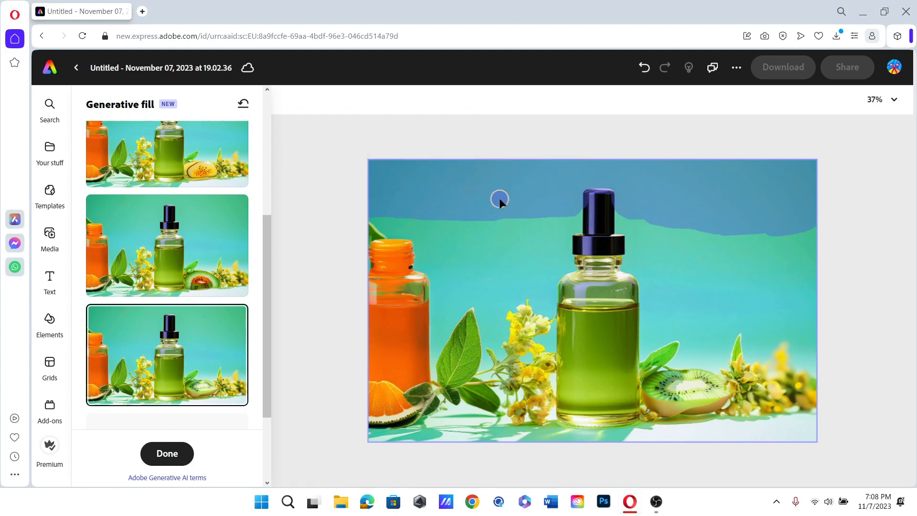
- Enter the prompt 'Add a nice sky to blend in with the picture'
{"action": "left_click", "coordinate": [104, 209]}
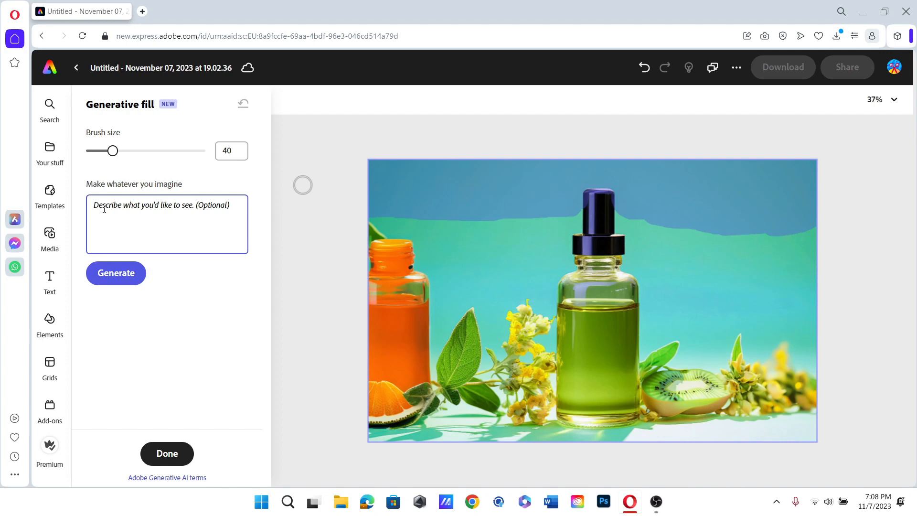
{"action": "type", "text": "Add a"}
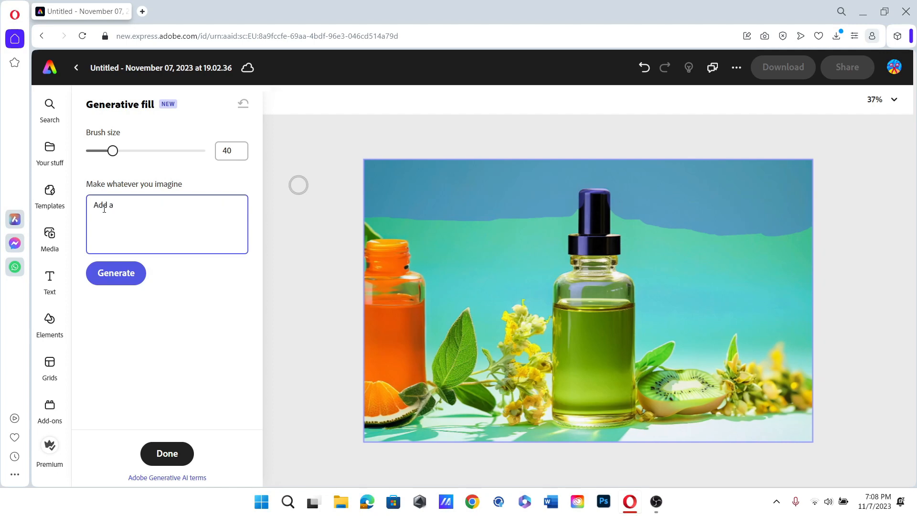
{"action": "type", "text": "  nice sky to blend wi"}
{"action": "key", "text": "BackSpace"}
{"action": "type", "text": "in with the picture"}
- Generate sky fills, keep the string-lights bokeh variant, and start brushing over the lower-right flowers
{"action": "left_click", "coordinate": [109, 282]}
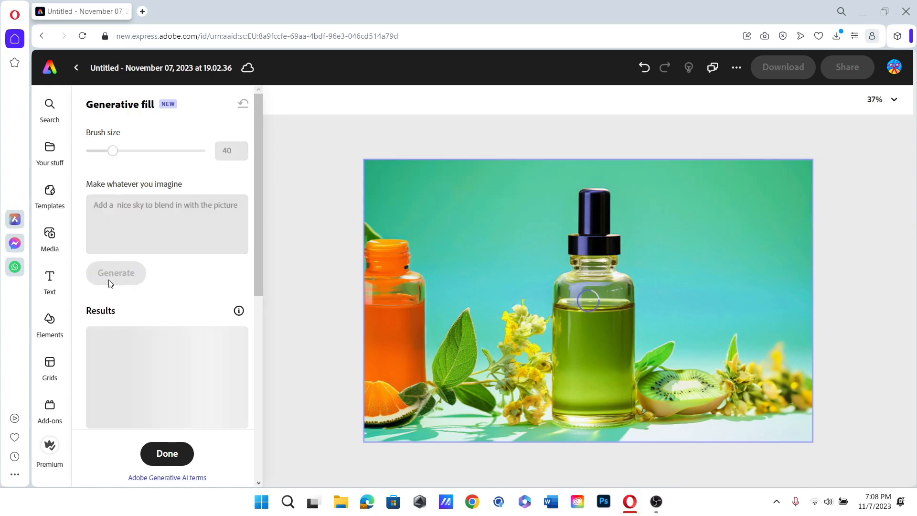
{"action": "left_click", "coordinate": [228, 289]}
{"action": "scroll", "coordinate": [227, 291], "scroll_direction": "down", "scroll_amount": 2}
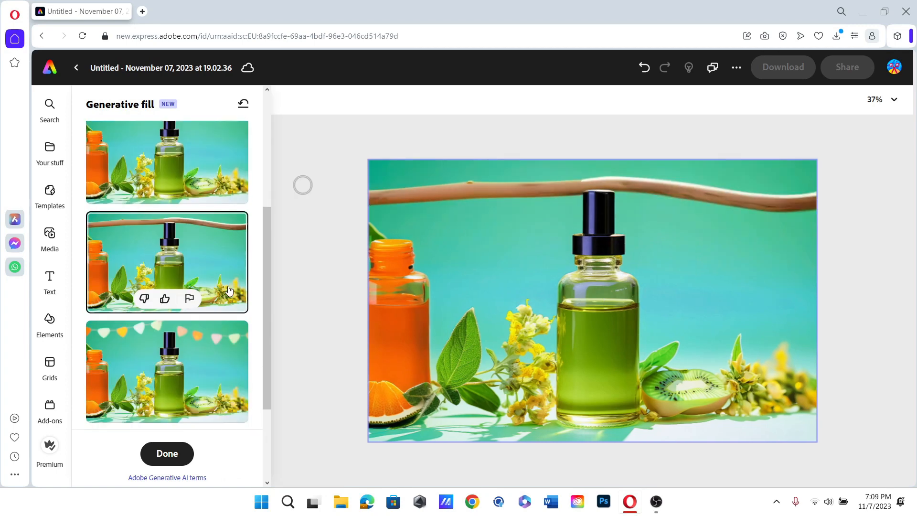
{"action": "left_click", "coordinate": [221, 322]}
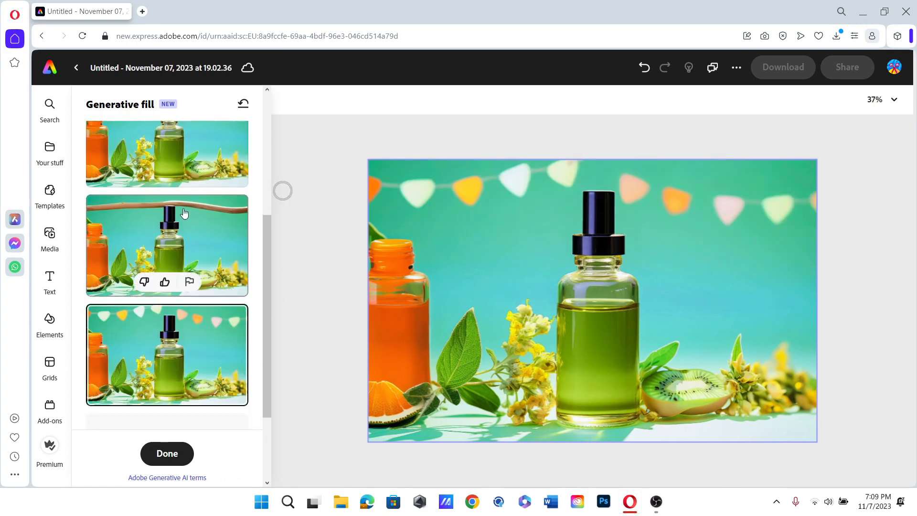
{"action": "scroll", "coordinate": [186, 214], "scroll_direction": "up", "scroll_amount": 1}
{"action": "left_click", "coordinate": [193, 196]}
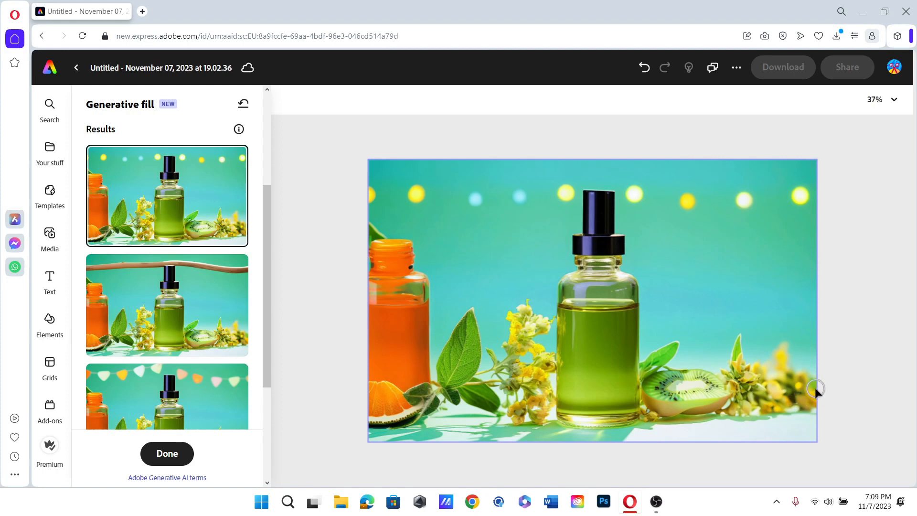
{"action": "mouse_move", "coordinate": [815, 388]}
{"action": "left_mouse_down"}
{"action": "mouse_move", "coordinate": [786, 394]}
{"action": "mouse_move", "coordinate": [811, 400]}
{"action": "mouse_move", "coordinate": [771, 400]}
{"action": "mouse_move", "coordinate": [762, 304]}
{"action": "mouse_move", "coordinate": [756, 317]}
{"action": "mouse_move", "coordinate": [760, 265]}
{"action": "mouse_move", "coordinate": [814, 249]}
{"action": "mouse_move", "coordinate": [777, 231]}
{"action": "mouse_move", "coordinate": [794, 229]}
{"action": "mouse_move", "coordinate": [771, 233]}
{"action": "mouse_move", "coordinate": [784, 220]}
{"action": "mouse_move", "coordinate": [797, 223]}
{"action": "mouse_move", "coordinate": [811, 239]}
{"action": "mouse_move", "coordinate": [818, 291]}
{"action": "mouse_move", "coordinate": [818, 260]}
{"action": "mouse_move", "coordinate": [823, 390]}
{"action": "mouse_move", "coordinate": [813, 385]}
{"action": "mouse_move", "coordinate": [795, 263]}
{"action": "mouse_move", "coordinate": [801, 349]}
{"action": "mouse_move", "coordinate": [779, 304]}
{"action": "mouse_move", "coordinate": [780, 326]}
{"action": "mouse_move", "coordinate": [772, 286]}
{"action": "left_mouse_up"}
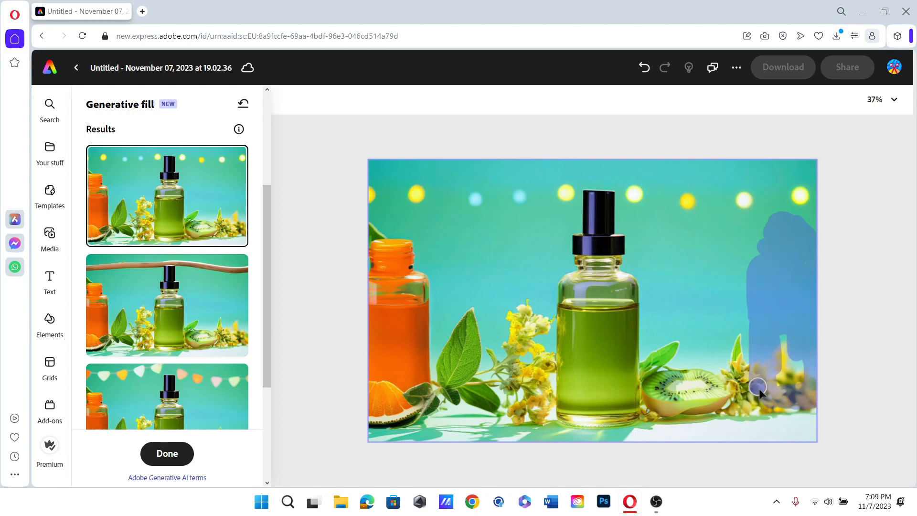
- Extend the mask up the right edge and generate 'Add a pink bottle with pink water in it'
{"action": "mouse_move", "coordinate": [777, 352]}
{"action": "left_mouse_down"}
{"action": "mouse_move", "coordinate": [791, 341]}
{"action": "mouse_move", "coordinate": [782, 261]}
{"action": "mouse_move", "coordinate": [768, 242]}
{"action": "mouse_move", "coordinate": [761, 259]}
{"action": "mouse_move", "coordinate": [759, 240]}
{"action": "left_mouse_up"}
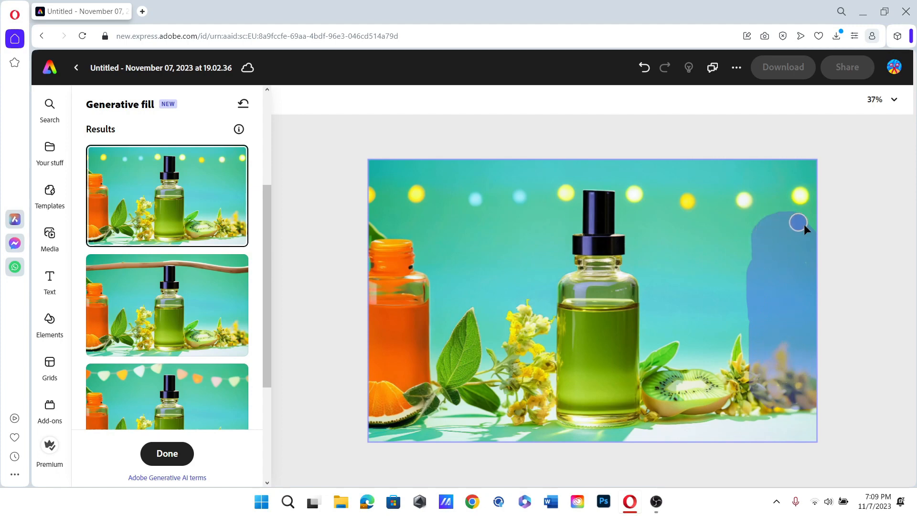
{"action": "left_click_drag", "start_coordinate": [815, 233], "coordinate": [816, 233]}
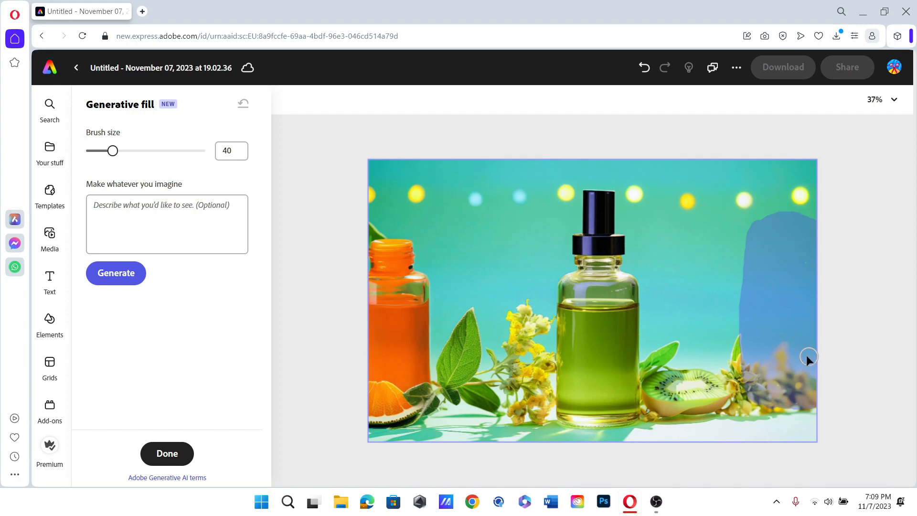
{"action": "left_click", "coordinate": [151, 226]}
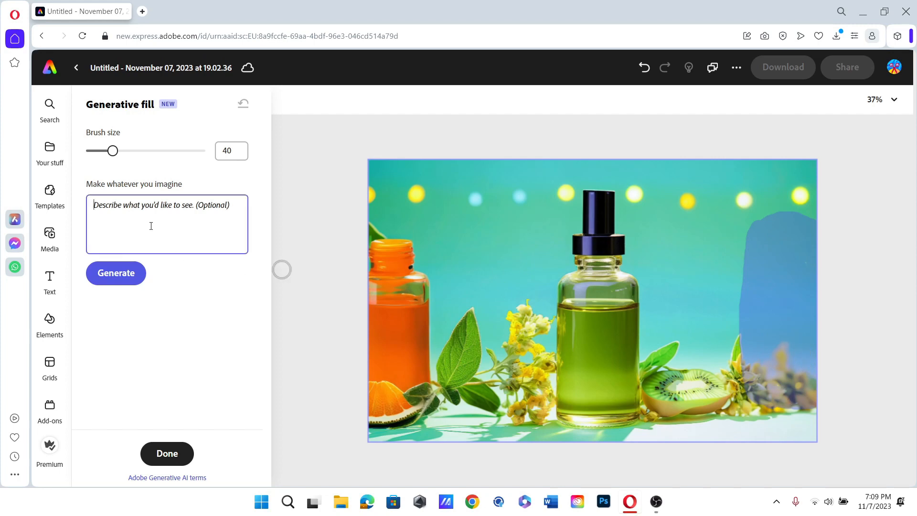
{"action": "type", "text": "Add "}
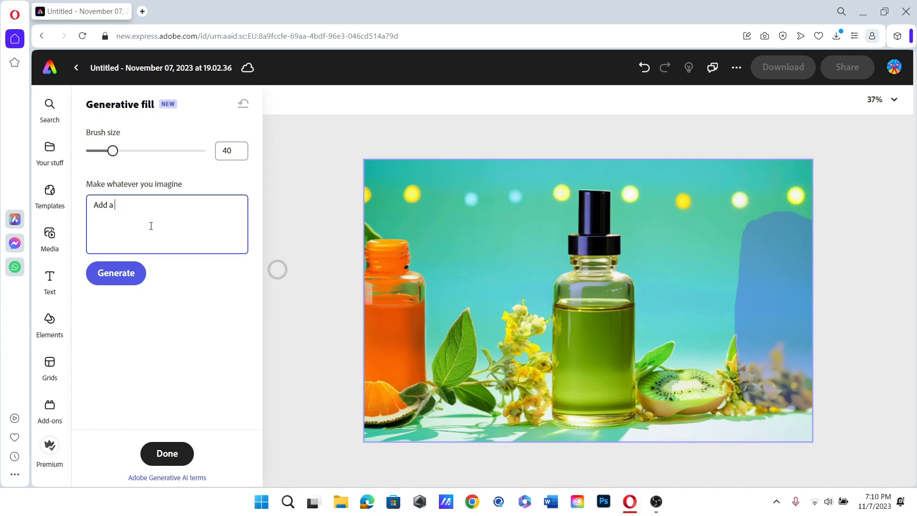
{"action": "type", "text": "a bottle wi"}
{"action": "key", "text": "BackSpace"}
{"action": "key", "text": "BackSpace"}
{"action": "key", "text": "BackSpace"}
{"action": "key", "text": "BackSpace"}
{"action": "key", "text": "BackSpace"}
{"action": "key", "text": "BackSpace"}
{"action": "key", "text": "BackSpace"}
{"action": "key", "text": "BackSpace"}
{"action": "type", "text": "pink"}
{"action": "type", "text": "e with pink w"}
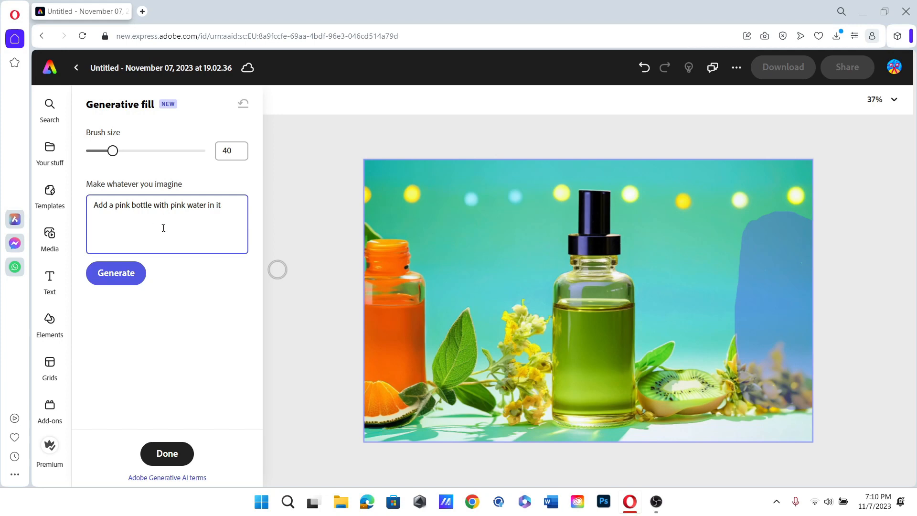
{"action": "left_click", "coordinate": [125, 282]}
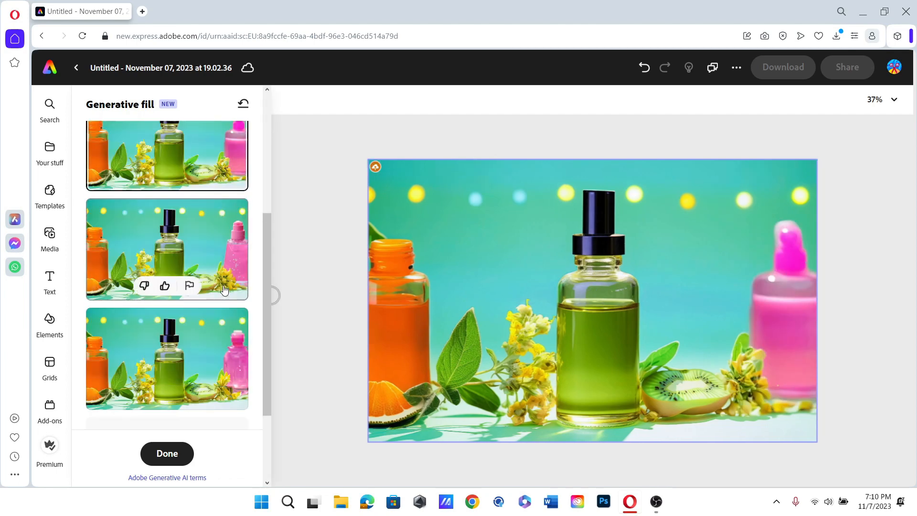
- Preview the second and third generated pink bottle variants
{"action": "left_click", "coordinate": [224, 290]}
{"action": "scroll", "coordinate": [224, 289], "scroll_direction": "down", "scroll_amount": 2}
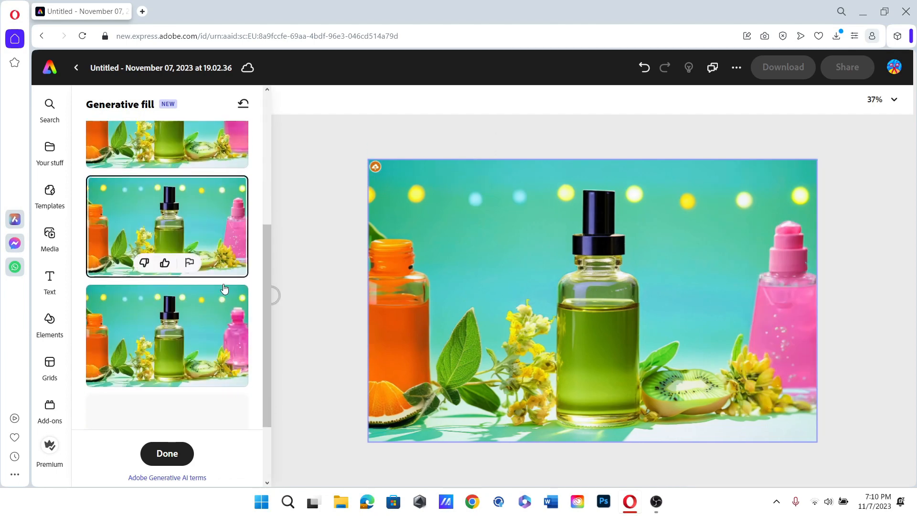
{"action": "scroll", "coordinate": [224, 289], "scroll_direction": "down", "scroll_amount": 1}
{"action": "left_click", "coordinate": [215, 298]}
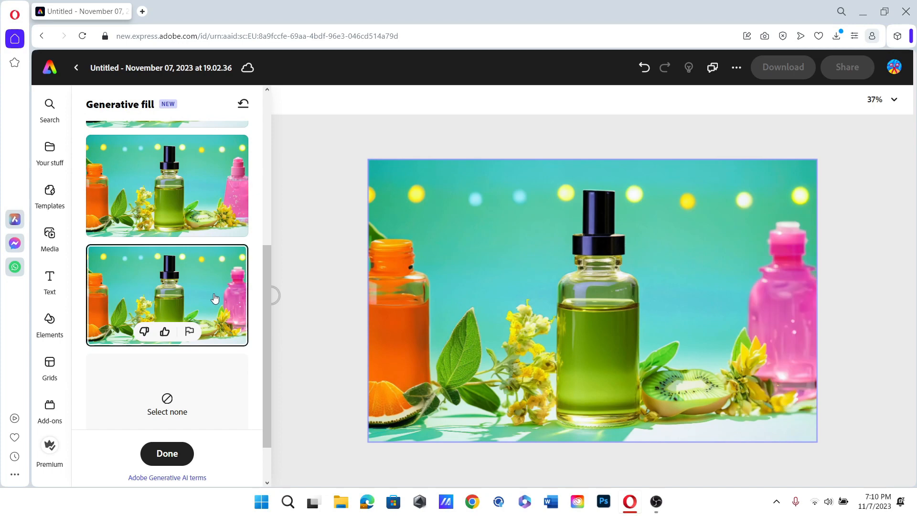
{"action": "scroll", "coordinate": [215, 298], "scroll_direction": "up", "scroll_amount": 1}
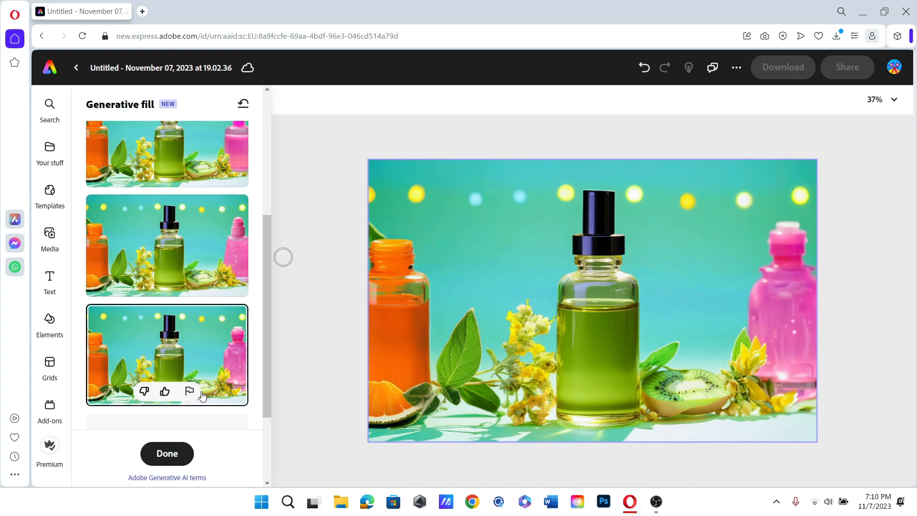
- Insert 'small glass' before 'pink' in the fill prompt
{"action": "scroll", "coordinate": [143, 286], "scroll_direction": "up", "scroll_amount": 5}
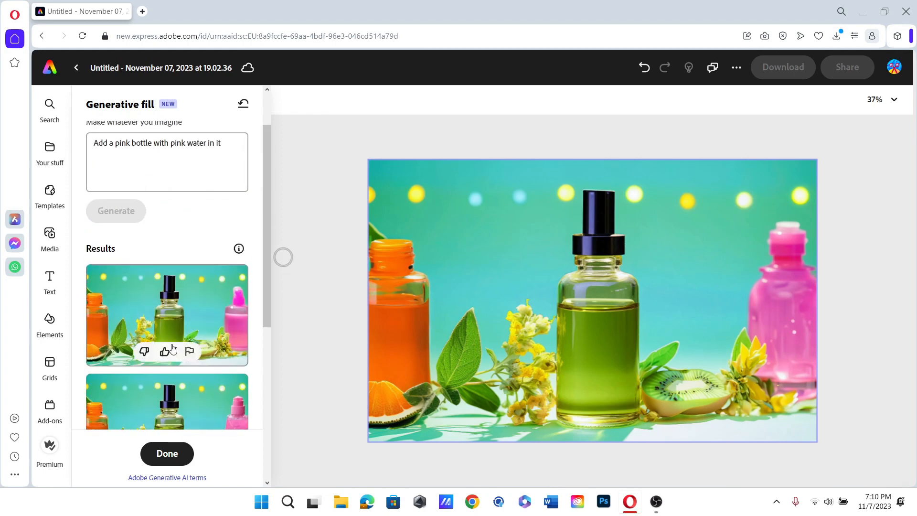
{"action": "left_click", "coordinate": [125, 161]}
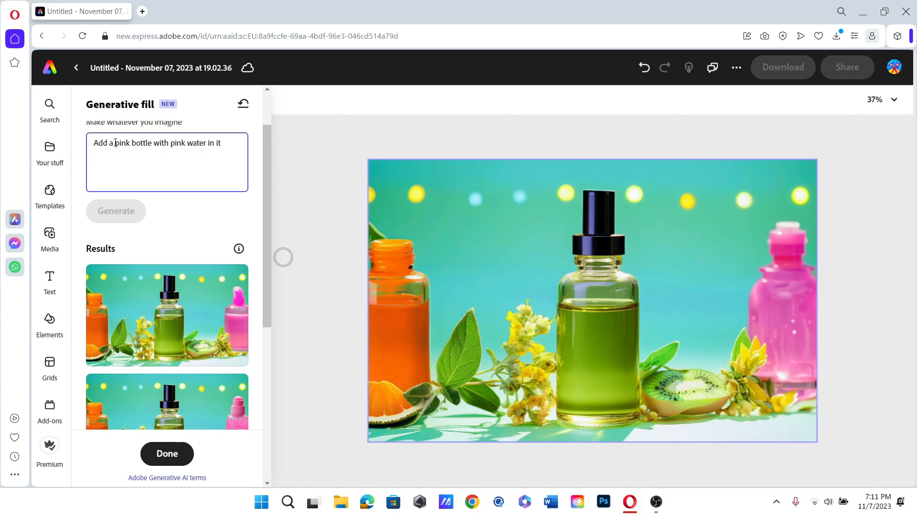
{"action": "type", "text": "small "}
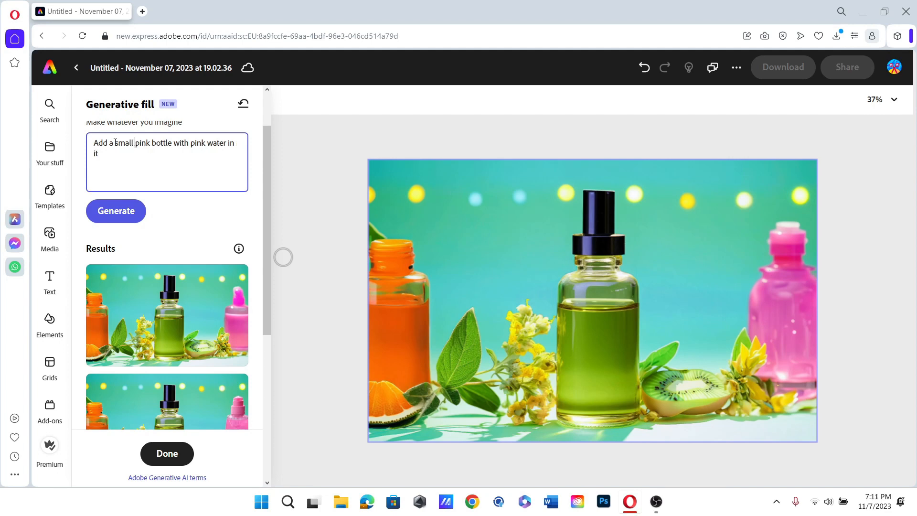
{"action": "type", "text": "glass"}
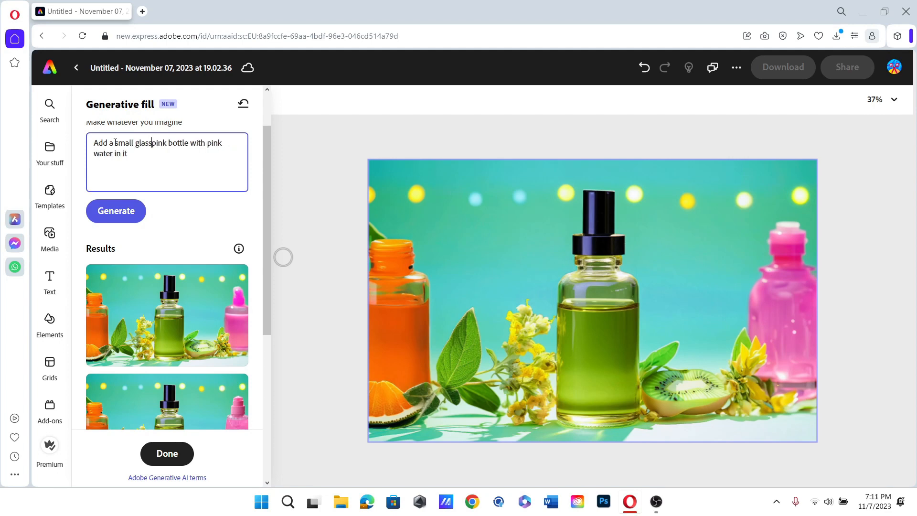
- Regenerate the small glass pink bottle and apply the third variant with the faceted cap
{"action": "left_click", "coordinate": [135, 212]}
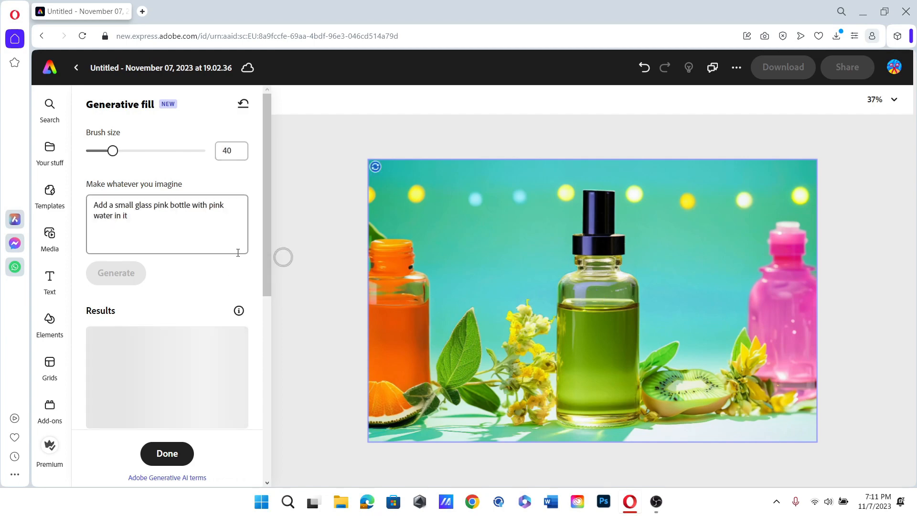
{"action": "scroll", "coordinate": [237, 253], "scroll_direction": "down", "scroll_amount": 5}
{"action": "scroll", "coordinate": [238, 254], "scroll_direction": "up", "scroll_amount": 2}
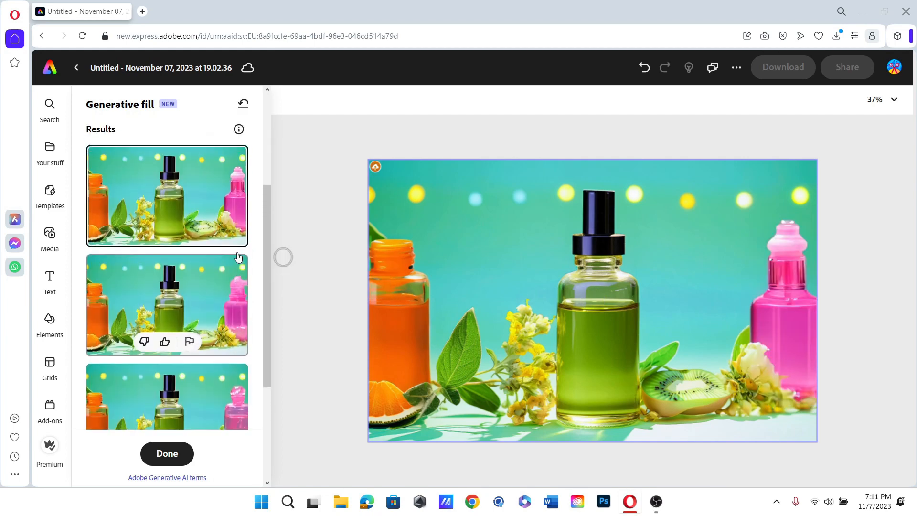
{"action": "scroll", "coordinate": [236, 252], "scroll_direction": "down", "scroll_amount": 2}
{"action": "left_click", "coordinate": [227, 319]}
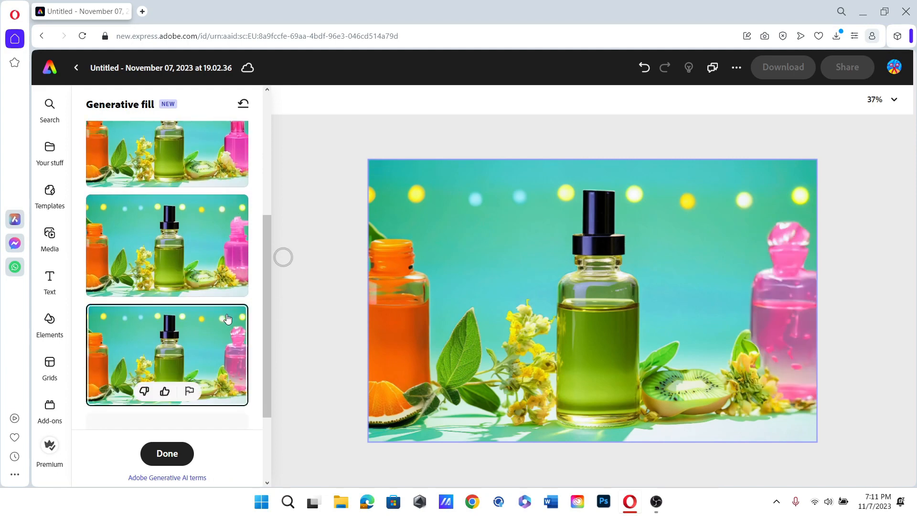
{"action": "scroll", "coordinate": [227, 318], "scroll_direction": "up", "scroll_amount": 2}
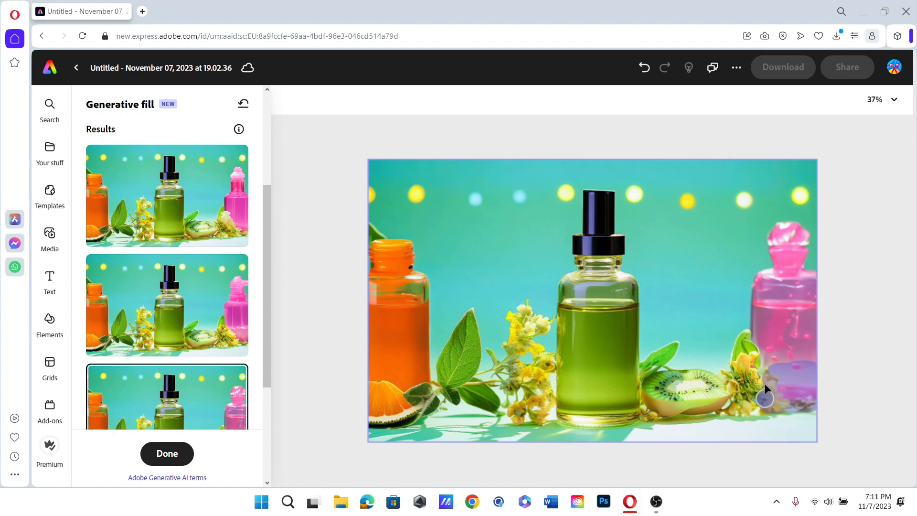
- Paint over the pink bottle's base and generate 'add a strawberry slice' there
{"action": "left_click_drag", "start_coordinate": [757, 397], "coordinate": [821, 405]}
{"action": "mouse_move", "coordinate": [790, 367]}
{"action": "left_mouse_down"}
{"action": "mouse_move", "coordinate": [809, 369]}
{"action": "mouse_move", "coordinate": [758, 372]}
{"action": "left_mouse_up"}
{"action": "left_click", "coordinate": [228, 234]}
{"action": "type", "text": "add a str"}
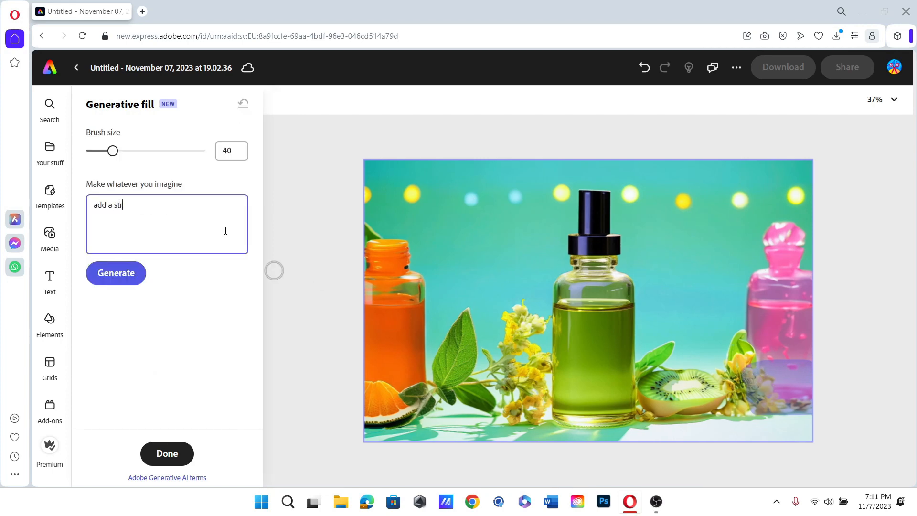
{"action": "type", "text": "awberry slice"}
{"action": "left_click", "coordinate": [127, 274]}
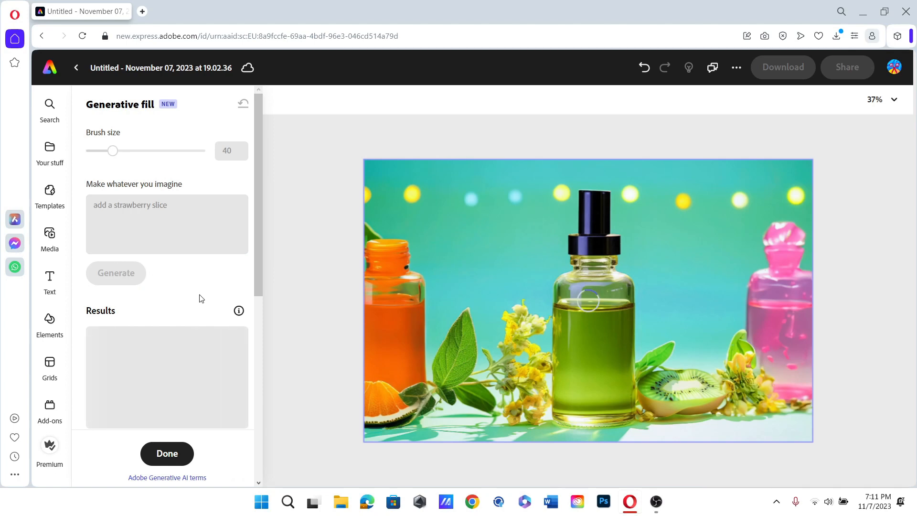
{"action": "scroll", "coordinate": [206, 315], "scroll_direction": "up", "scroll_amount": 7}
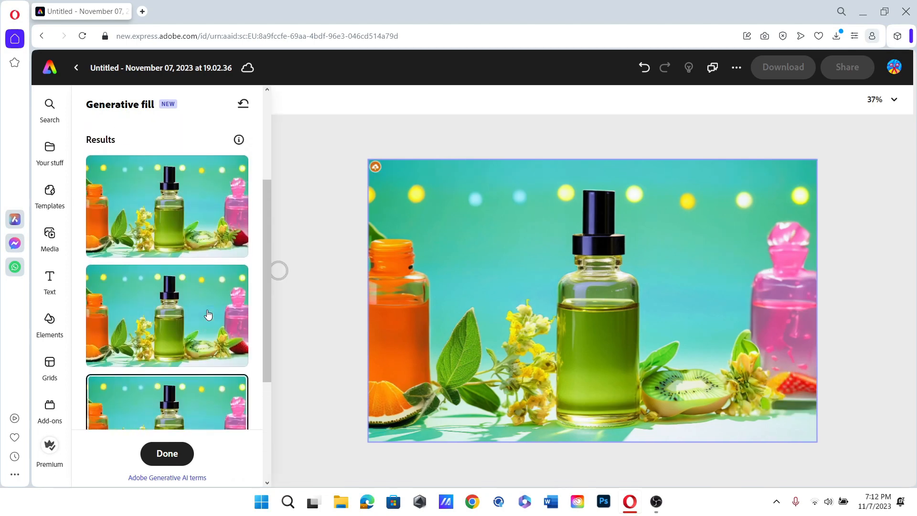
{"action": "left_click", "coordinate": [114, 204]}
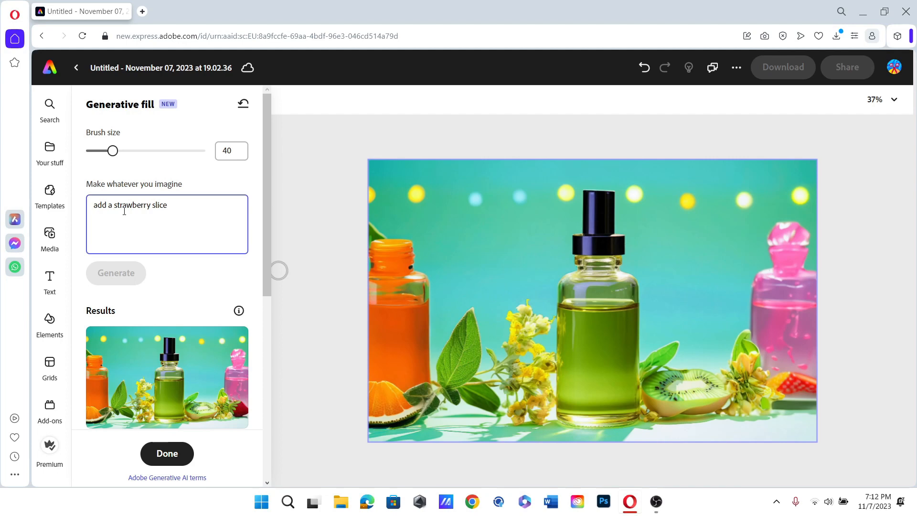
- Change the prompt to 'add a realistic strawberry slice with drops water on it' and generate
{"action": "type", "text": "realisti"}
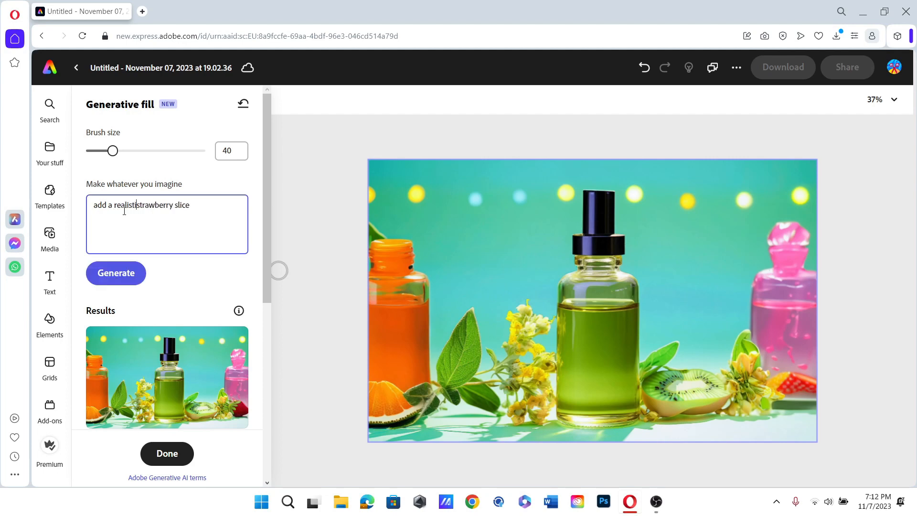
{"action": "type", "text": "c strawberry"}
{"action": "type", "text": "with sprinkle"}
{"action": "key", "text": "BackSpace"}
{"action": "key", "text": "BackSpace"}
{"action": "key", "text": "BackSpace"}
{"action": "key", "text": "BackSpace"}
{"action": "key", "text": "BackSpace"}
{"action": "key", "text": "BackSpace"}
{"action": "key", "text": "BackSpace"}
{"action": "key", "text": "BackSpace"}
{"action": "key", "text": "BackSpace"}
{"action": "key", "text": "BackSpace"}
{"action": "key", "text": "BackSpace"}
{"action": "type", "text": "drops water on it"}
{"action": "left_click", "coordinate": [125, 274]}
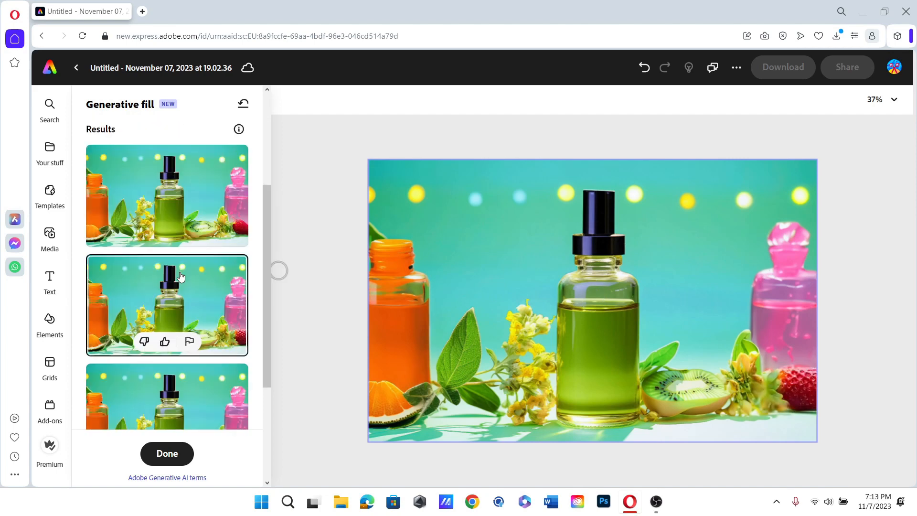
- Try the third strawberry variant, then keep the second one
{"action": "scroll", "coordinate": [180, 276], "scroll_direction": "down", "scroll_amount": 1}
{"action": "left_click", "coordinate": [211, 354]}
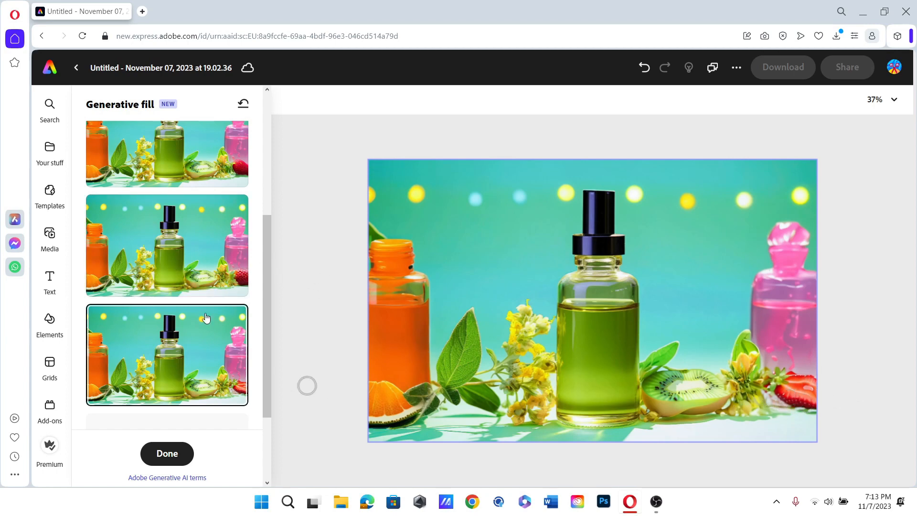
{"action": "left_click", "coordinate": [176, 252]}
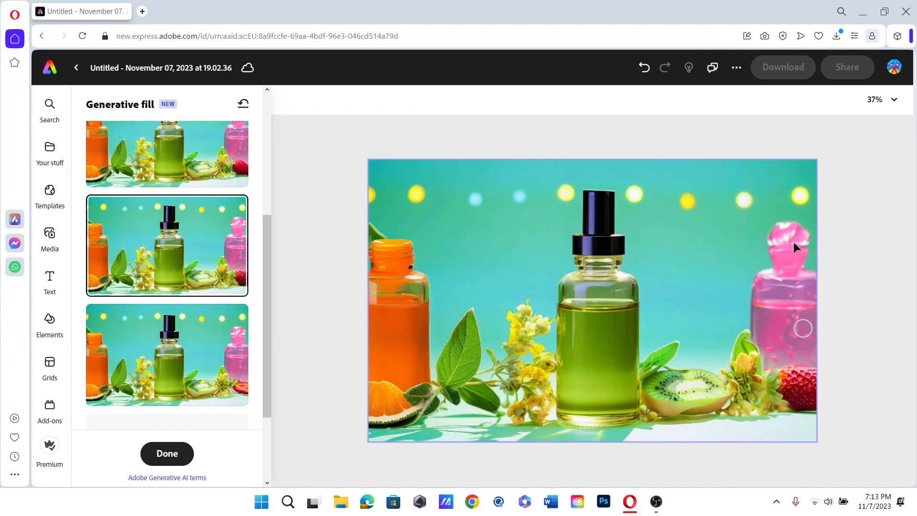
{"action": "scroll", "coordinate": [267, 201], "scroll_direction": "up", "scroll_amount": 5}
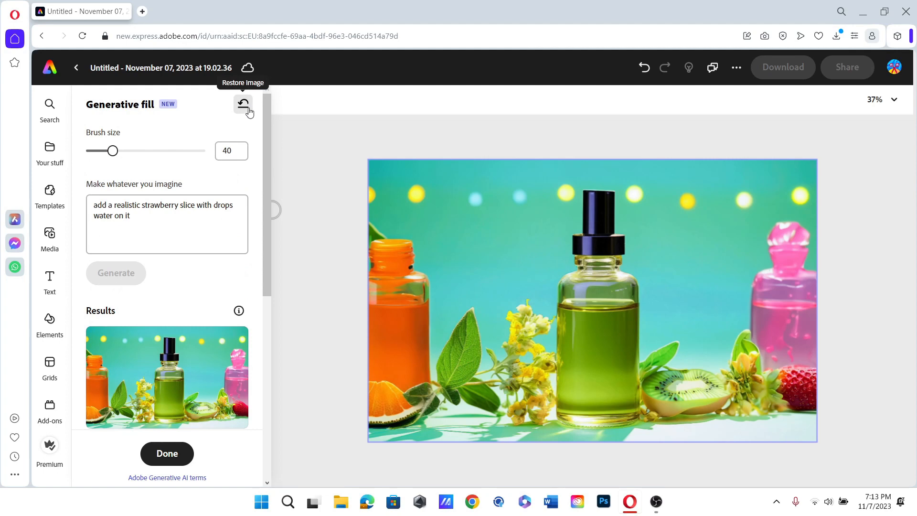
- Toggle between the original single-bottle photo and the edited composite, ending on the edited image
{"action": "left_click", "coordinate": [247, 111]}
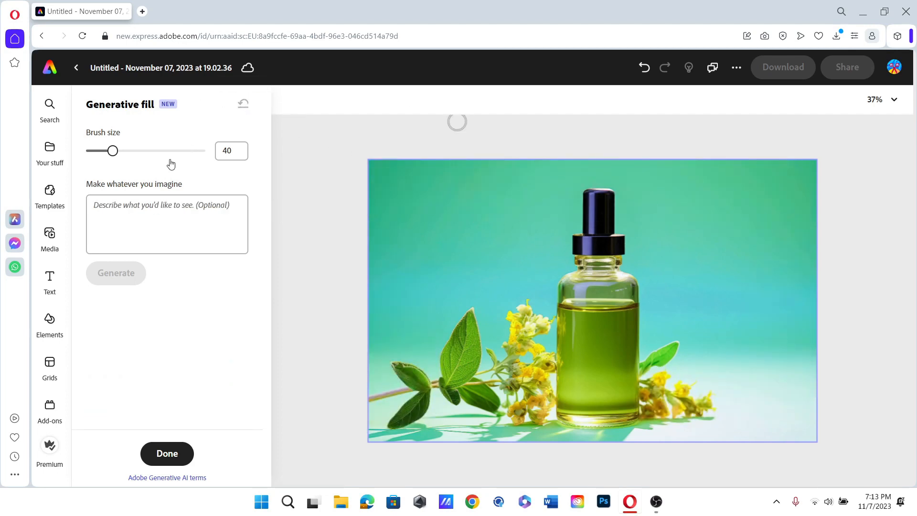
{"action": "left_click", "coordinate": [651, 75]}
{"action": "left_click", "coordinate": [664, 70]}
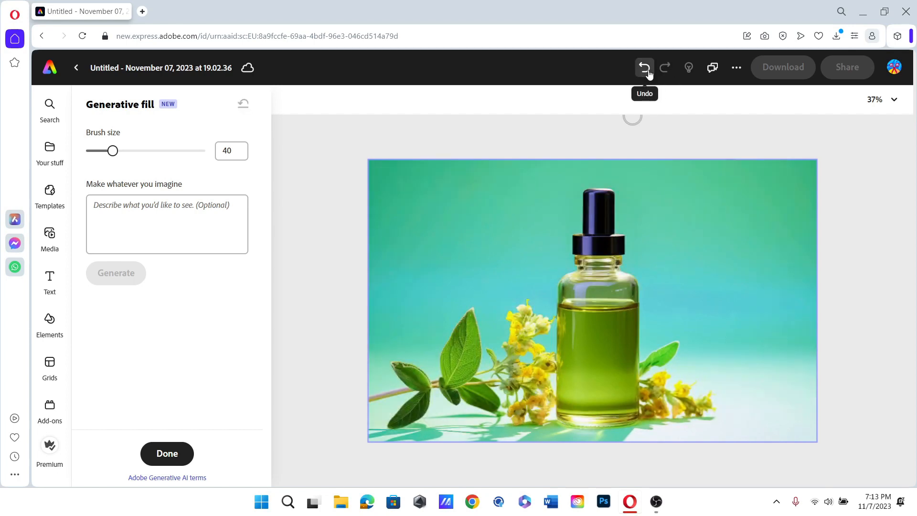
{"action": "left_click", "coordinate": [644, 67]}
{"action": "left_click", "coordinate": [668, 71]}
{"action": "left_click", "coordinate": [644, 67]}
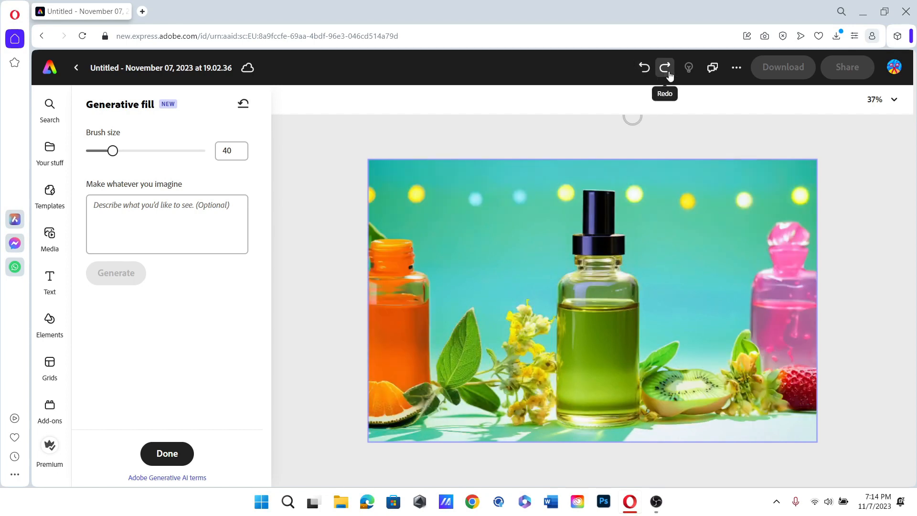
{"action": "left_click", "coordinate": [668, 72]}
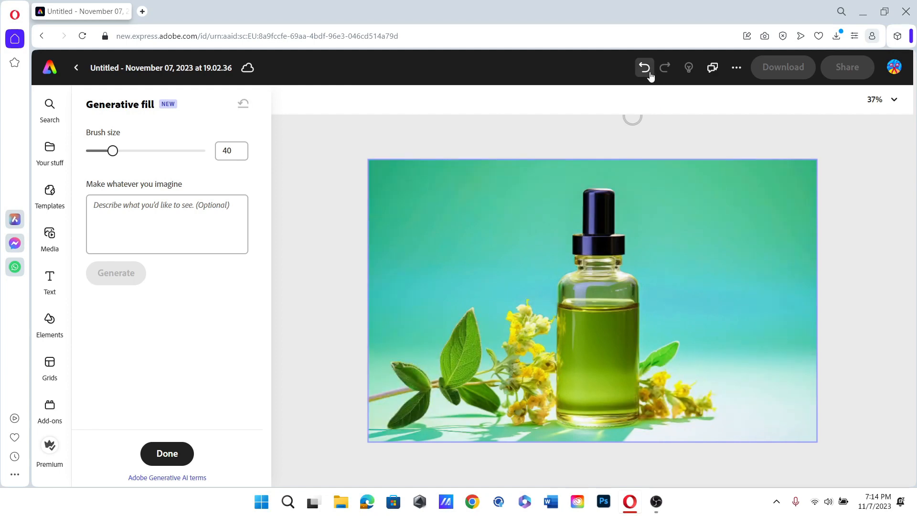
{"action": "left_click", "coordinate": [645, 68]}
{"action": "left_click", "coordinate": [668, 71]}
{"action": "left_click", "coordinate": [644, 70]}
{"action": "left_click", "coordinate": [667, 78]}
{"action": "left_click", "coordinate": [646, 71]}
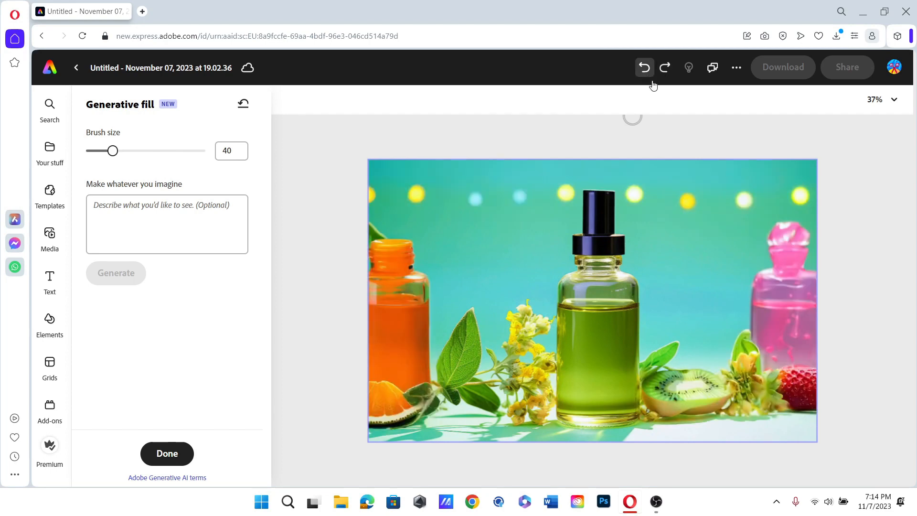